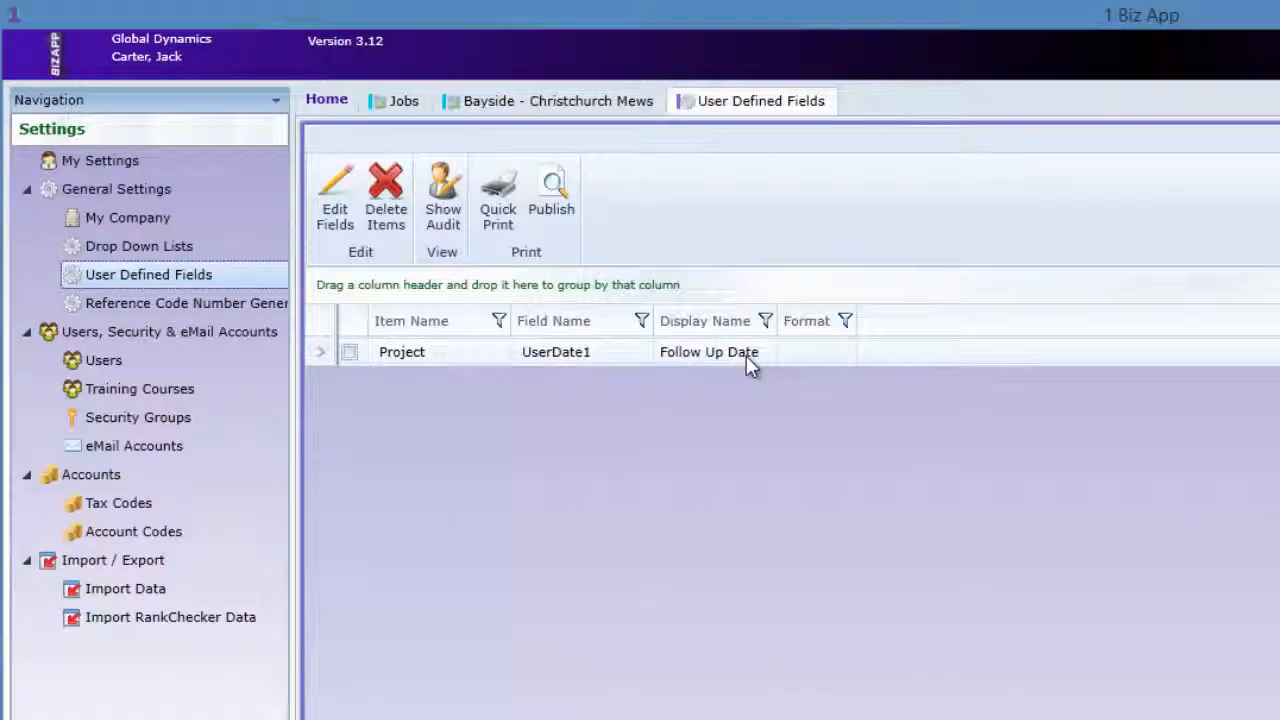
Review the Follow Up Date on the Bayside - Christchurch Mews job, and close that record and the jobs list.
click(560, 100)
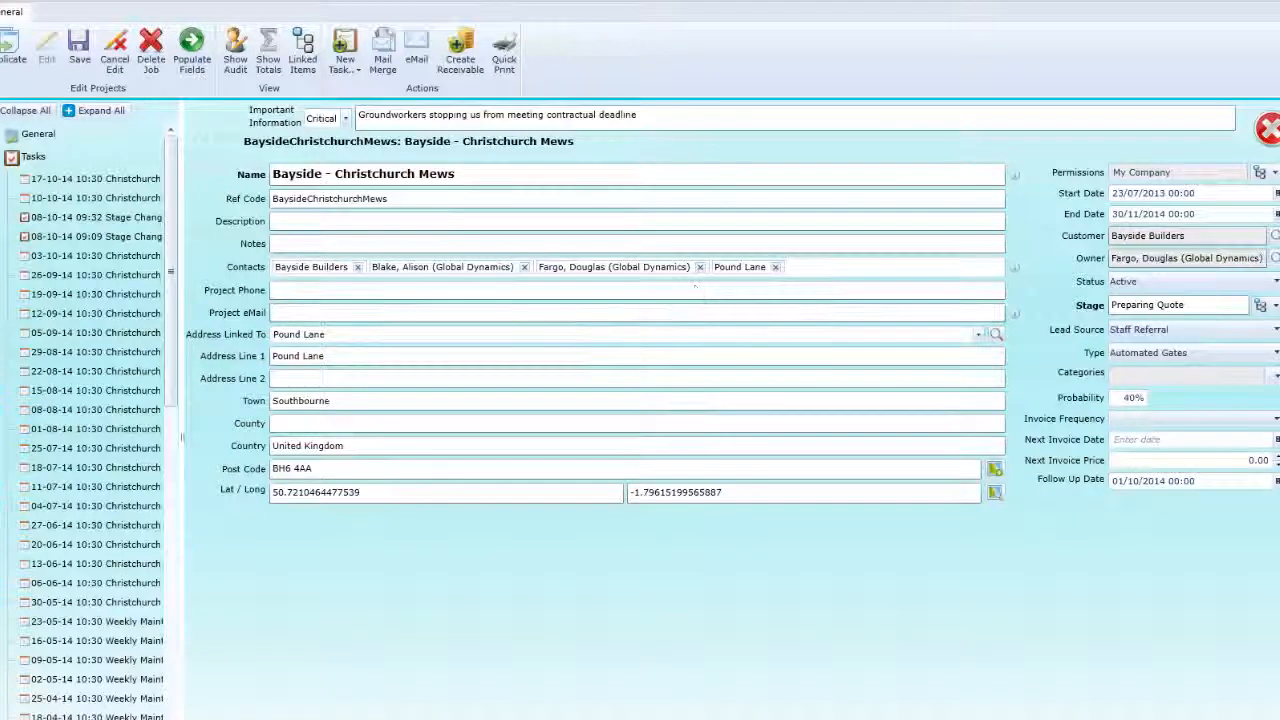
click(1268, 128)
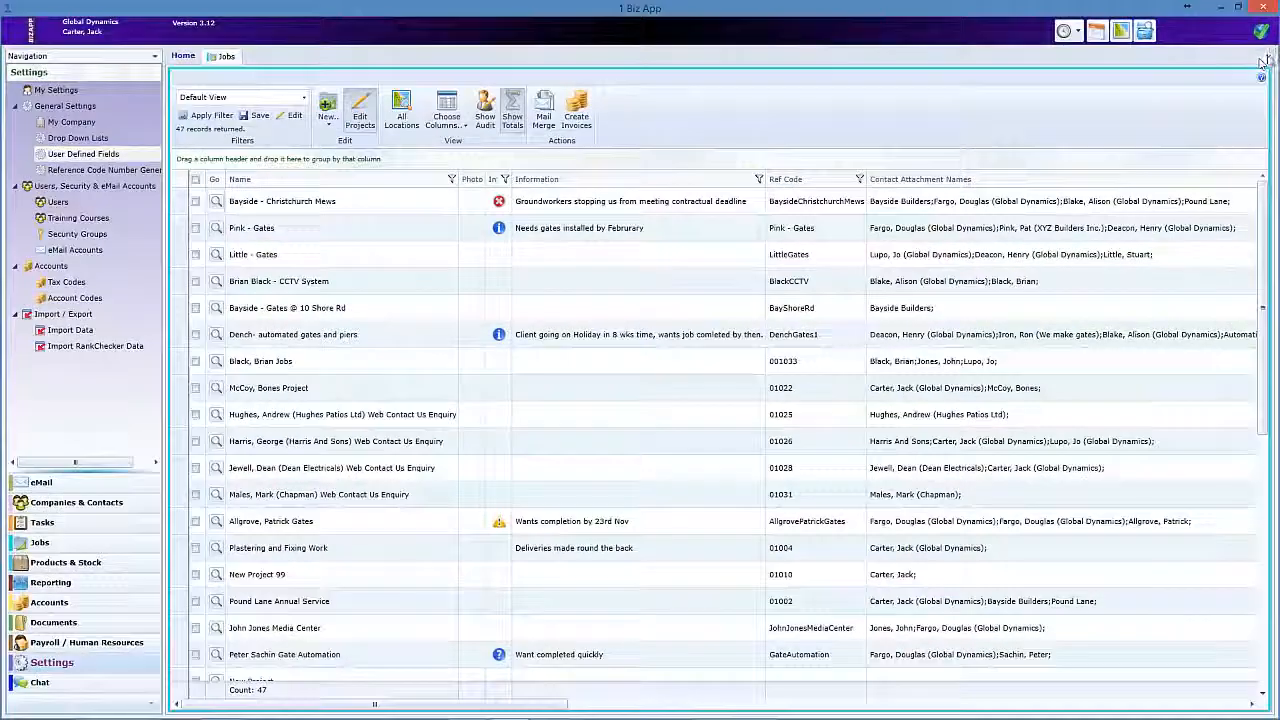
click(1264, 60)
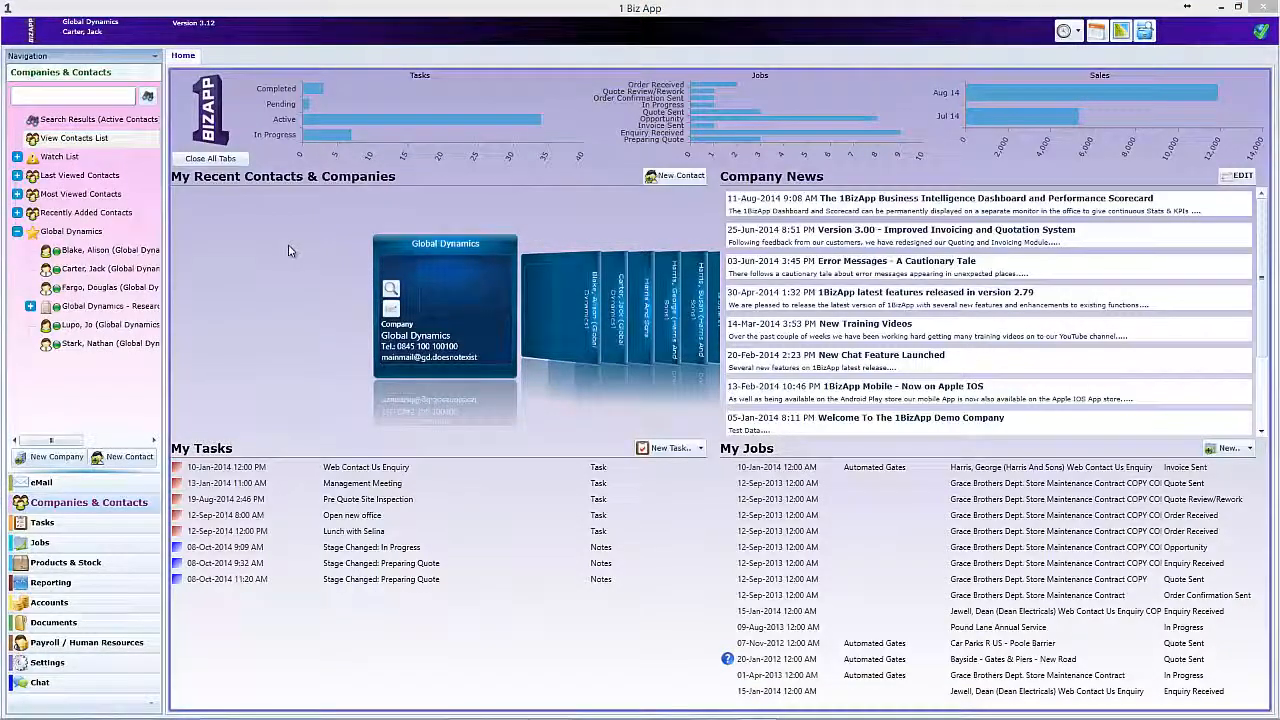
Open the record of the individual contact belonging to Harris And Sons from the contacts list.
click(80, 139)
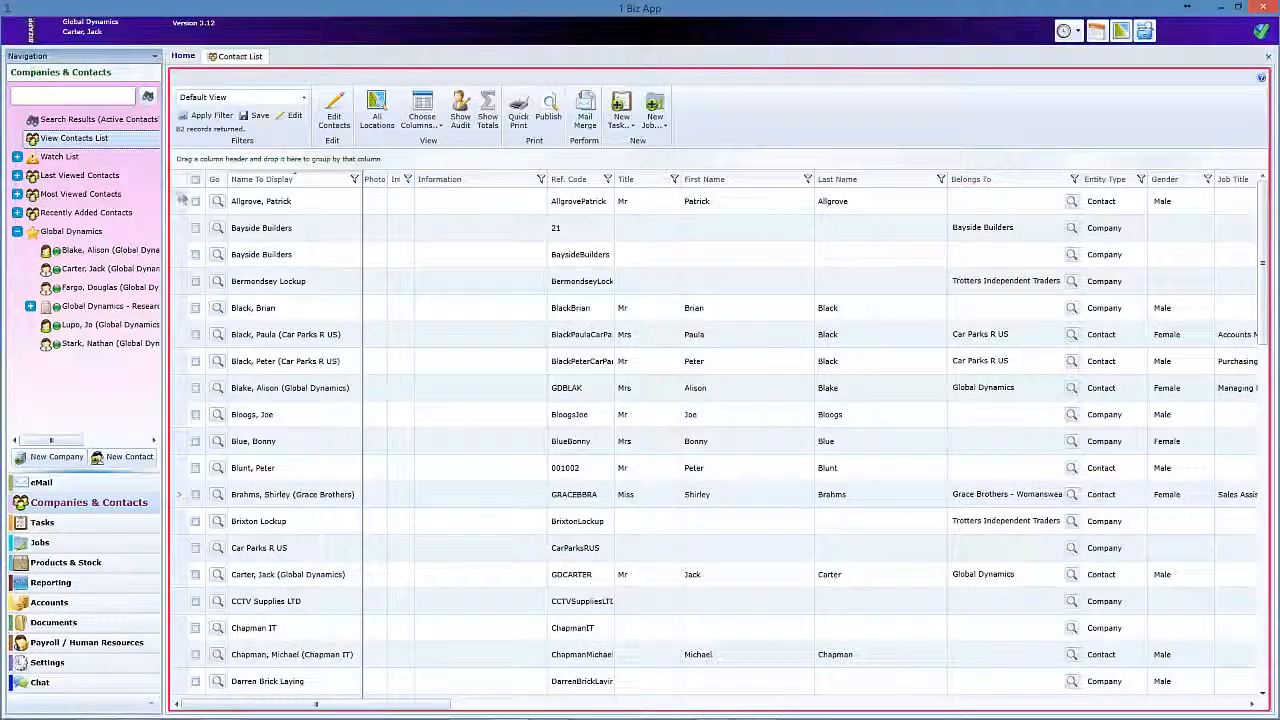
scroll(281, 364, down, 4)
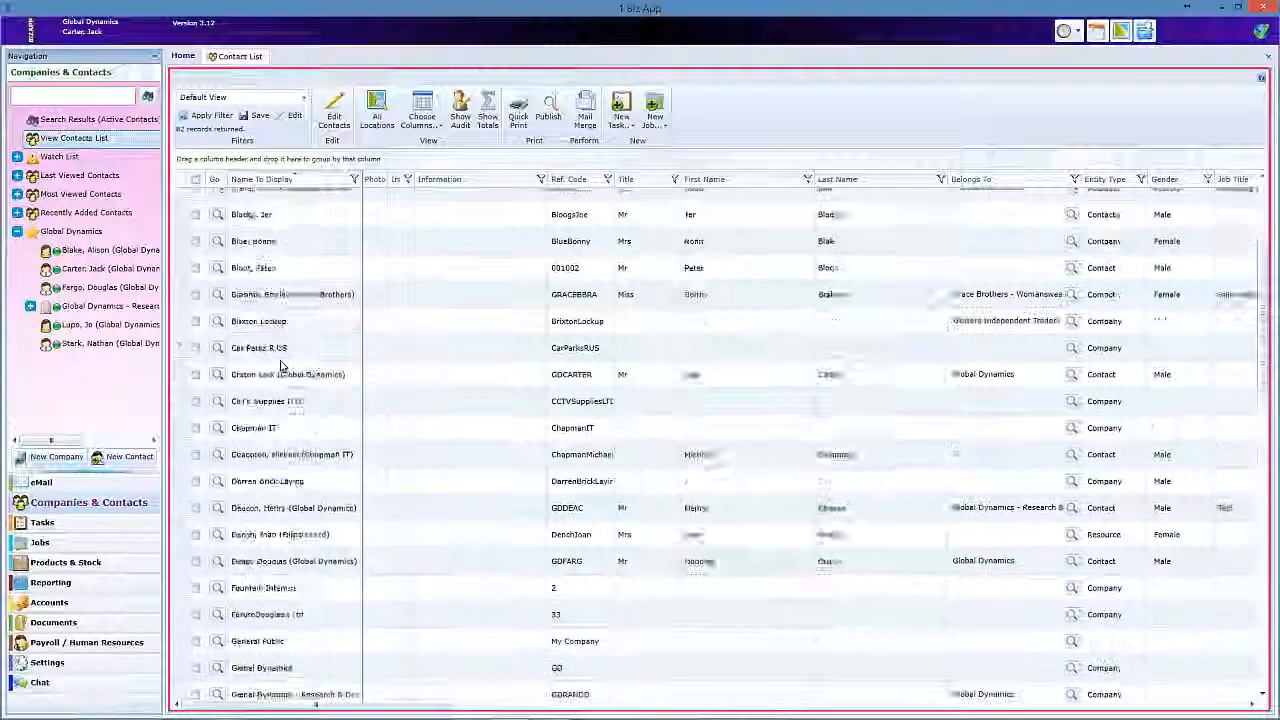
scroll(276, 530, down, 1)
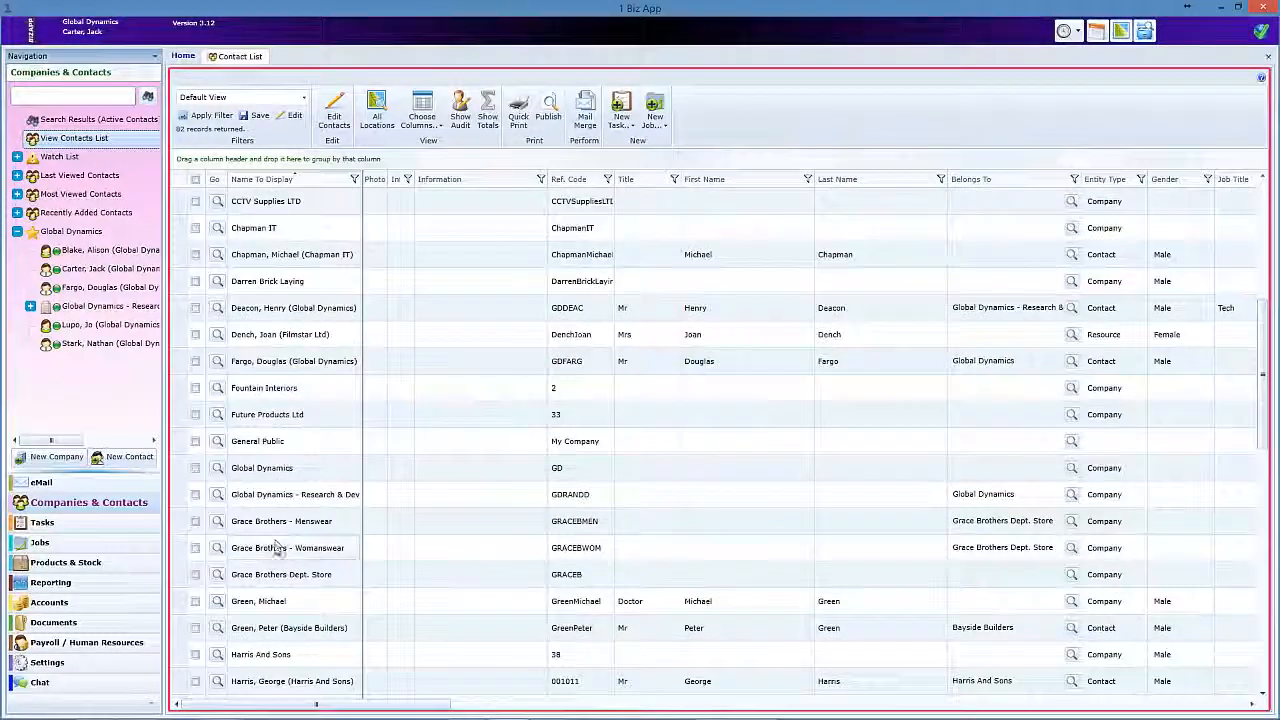
click(218, 681)
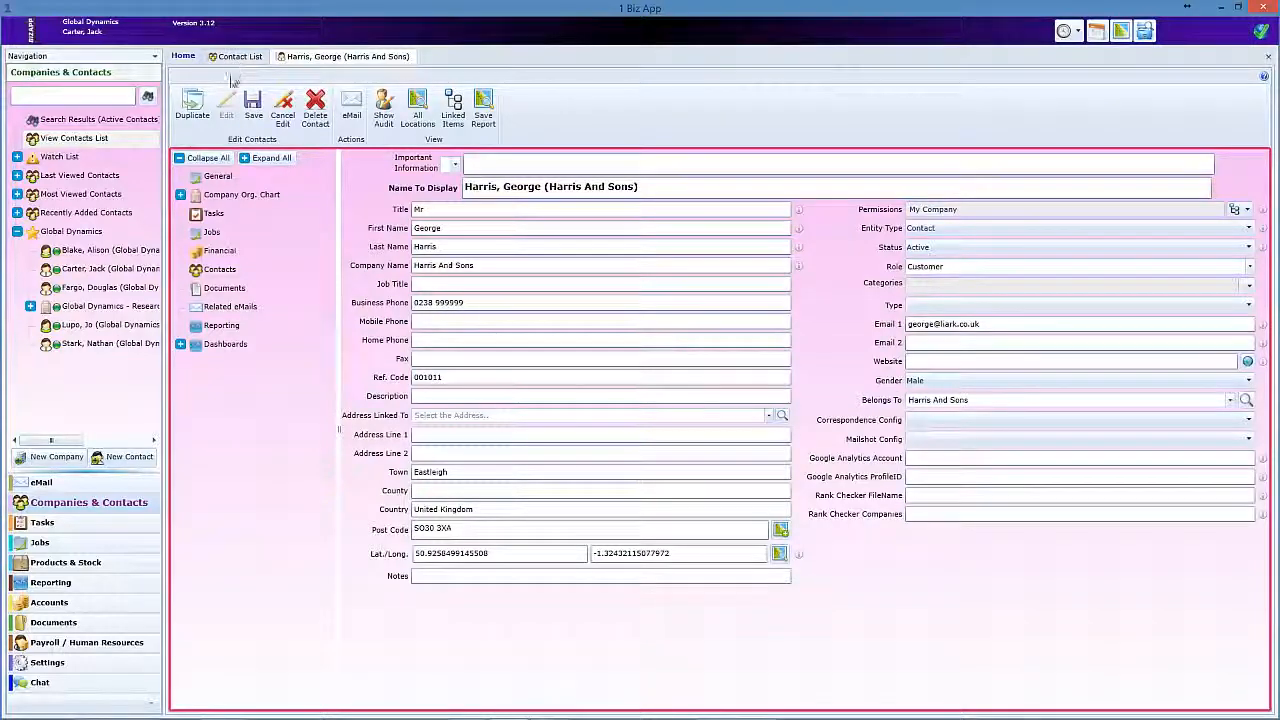
Create a new blank job from the jobs section of the Harris And Sons contact.
click(220, 238)
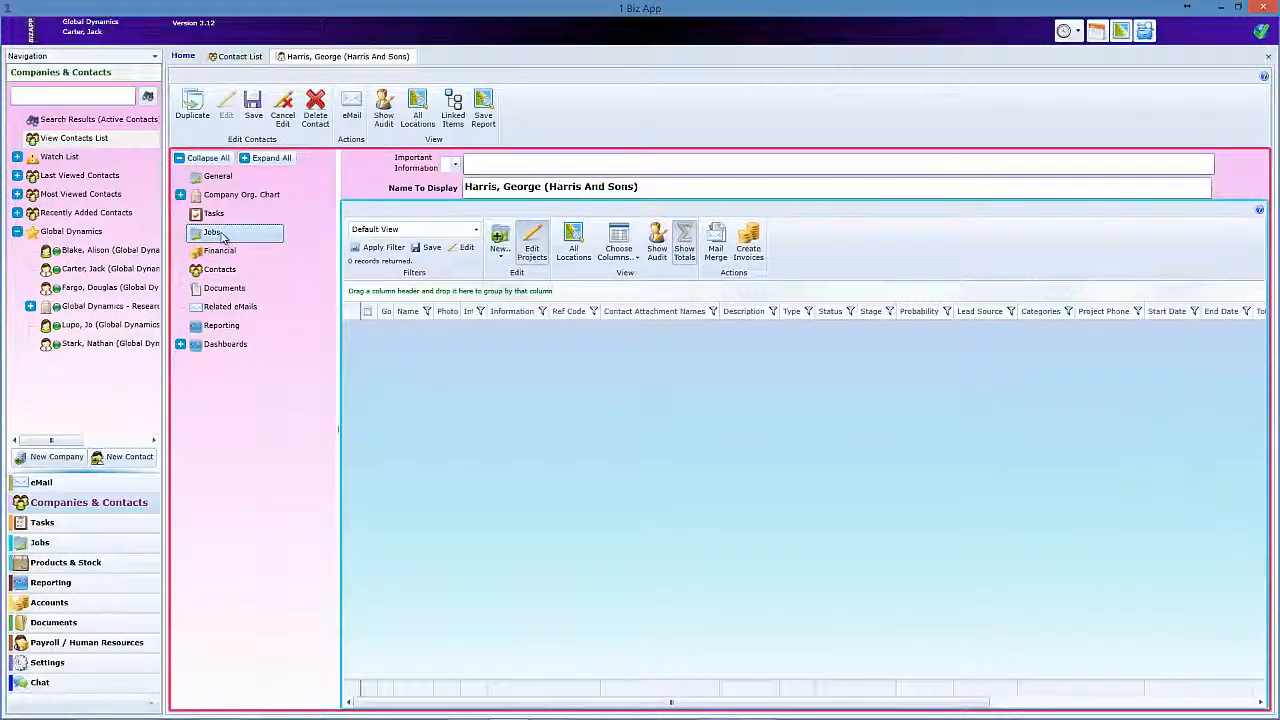
click(500, 243)
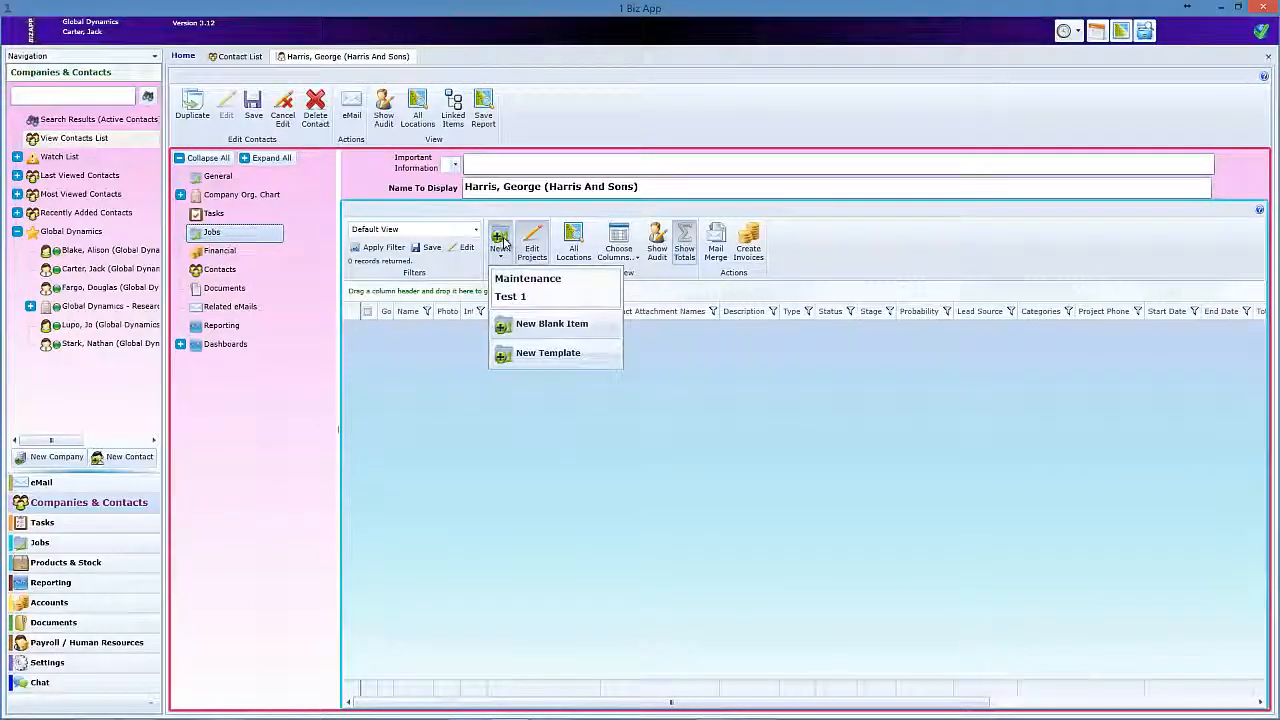
click(537, 331)
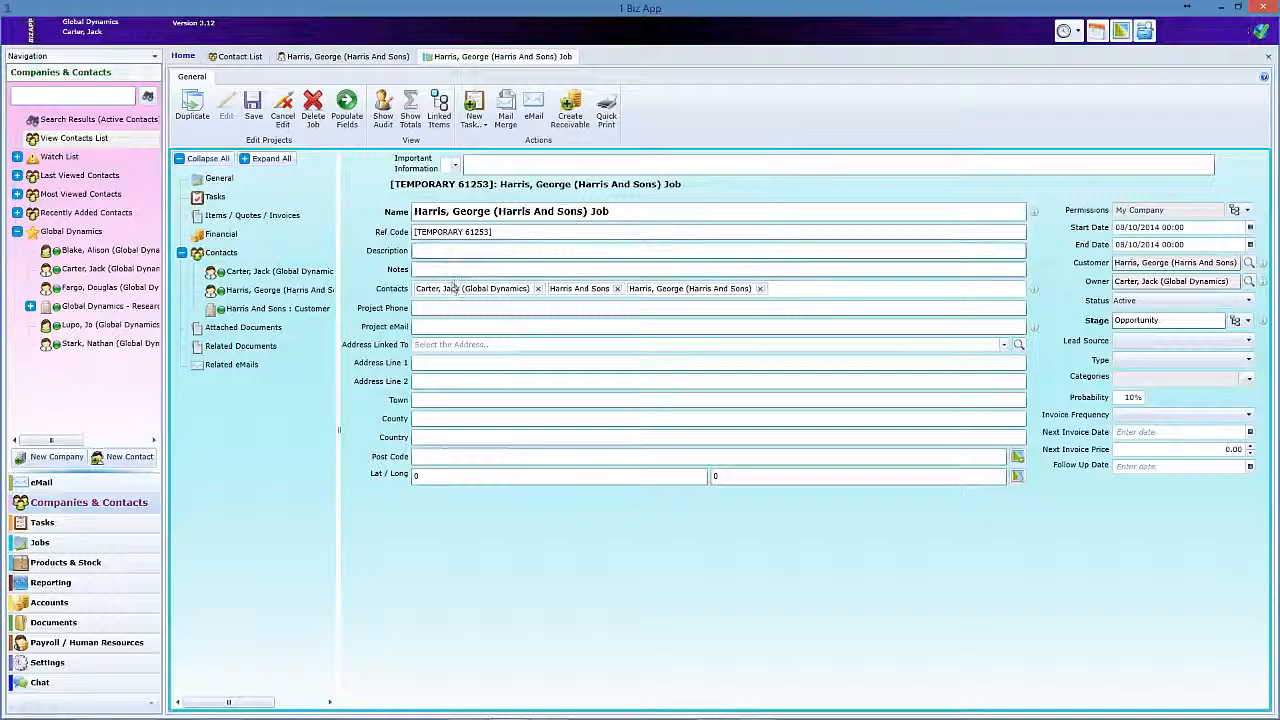
Enter "Install New Gates" as the job's description and fill in the project phone number.
click(455, 250)
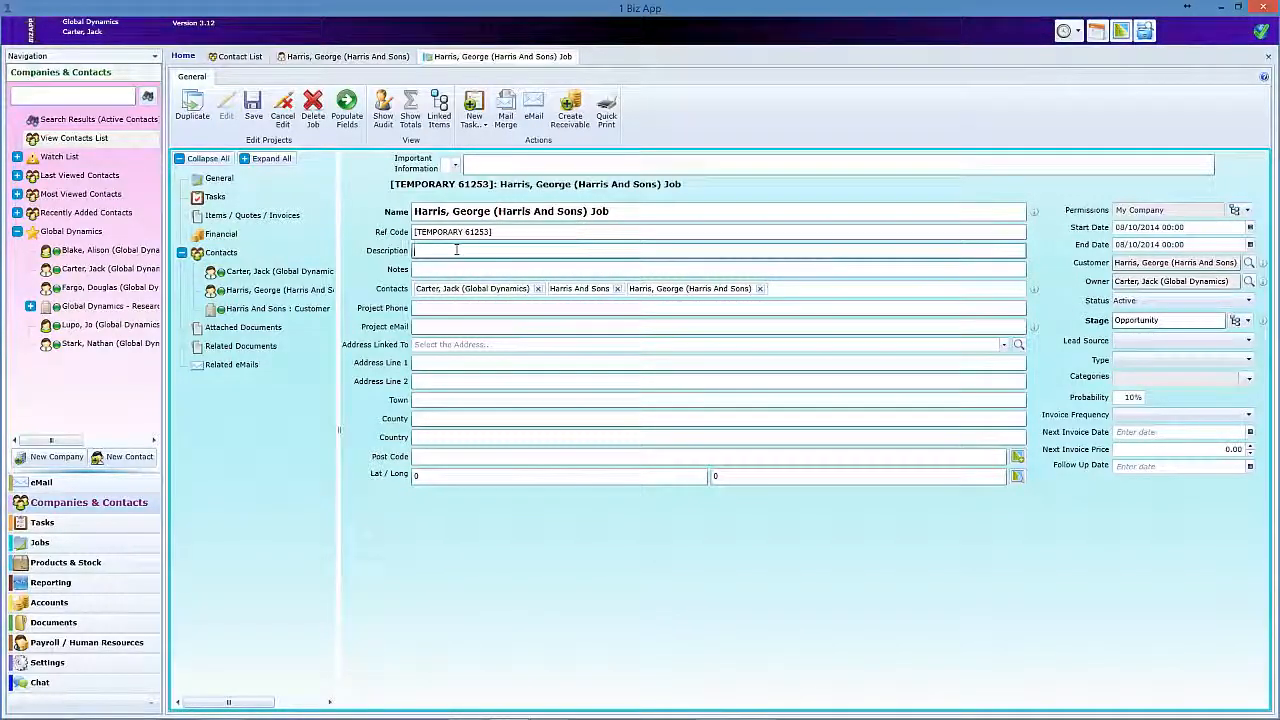
text(Install New)
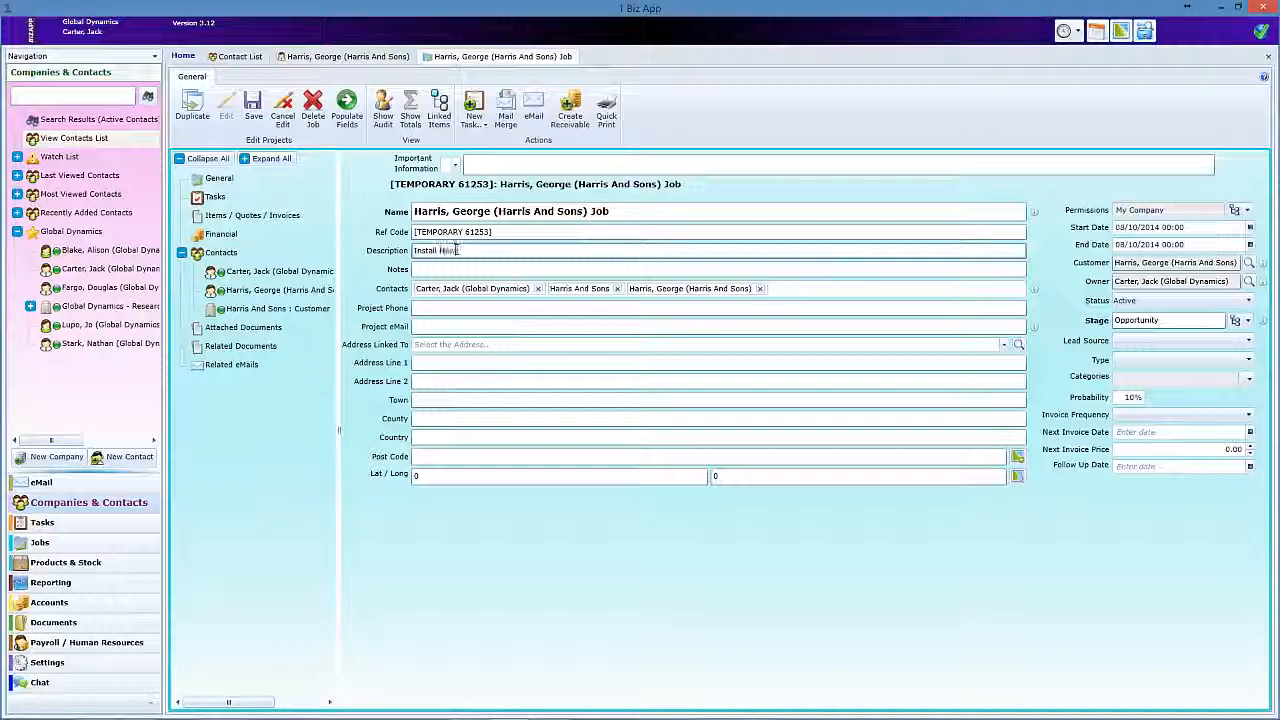
text( Gates)
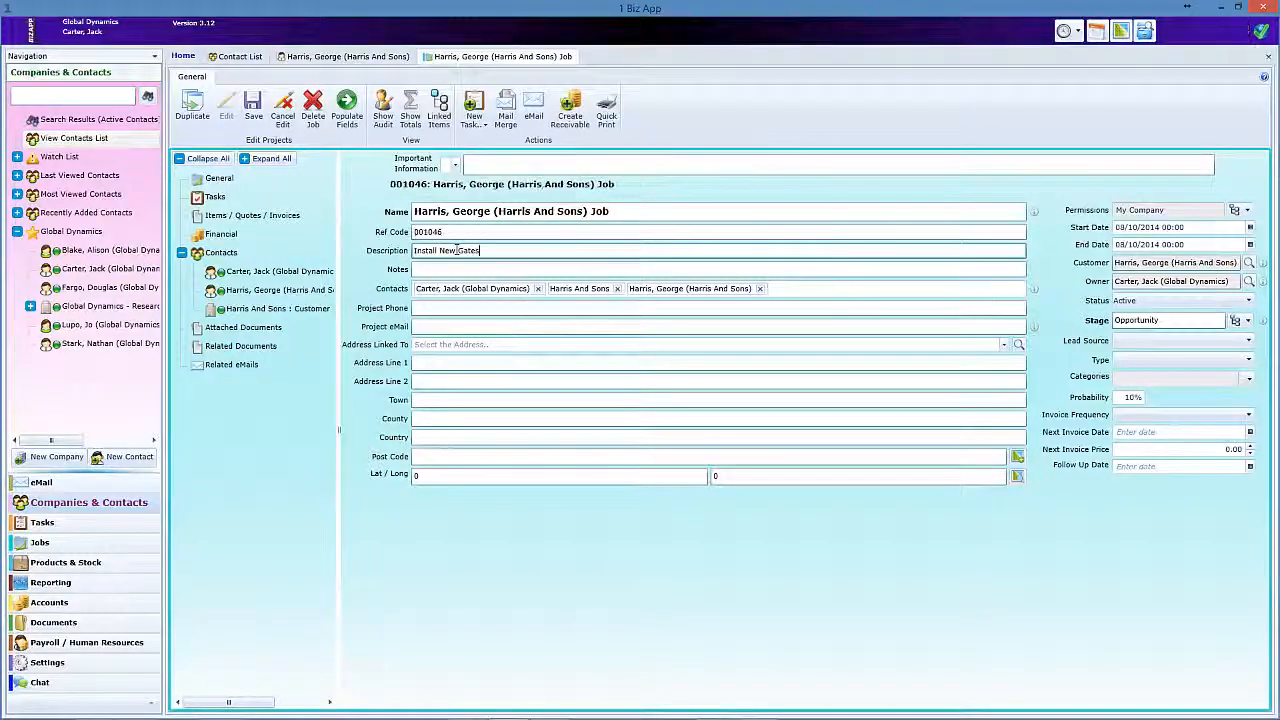
click(468, 310)
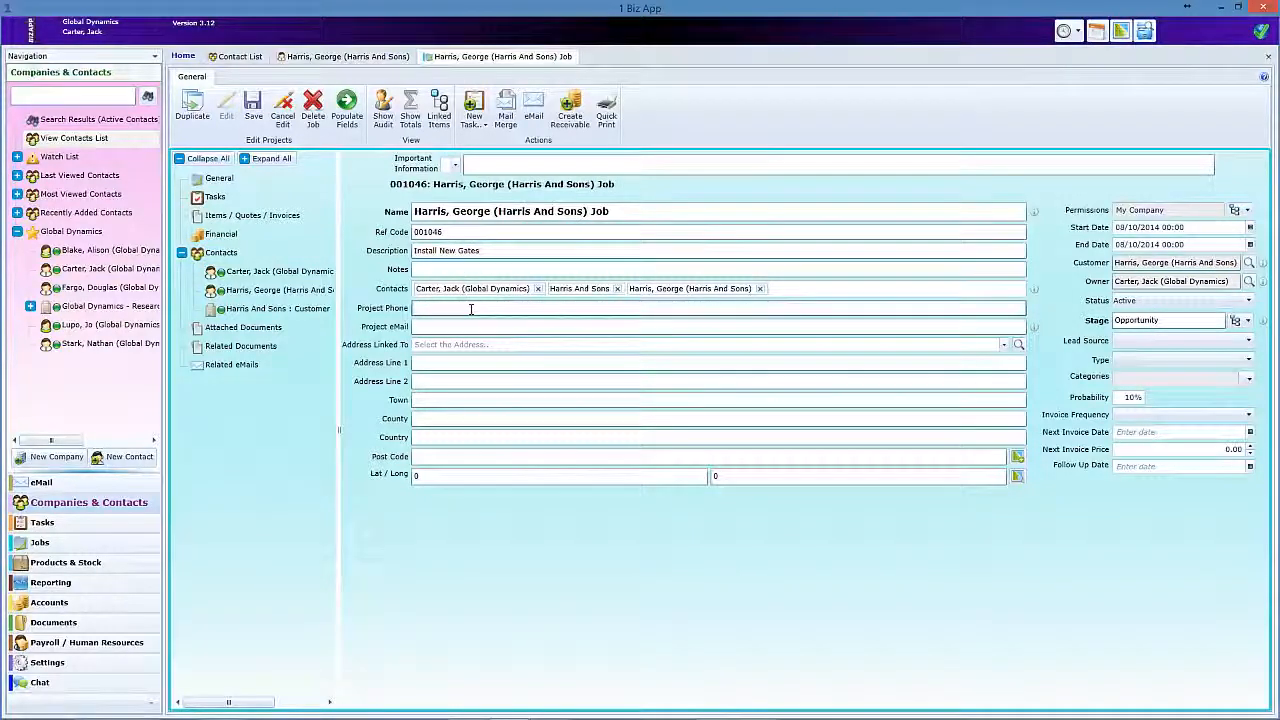
text(01202 55)
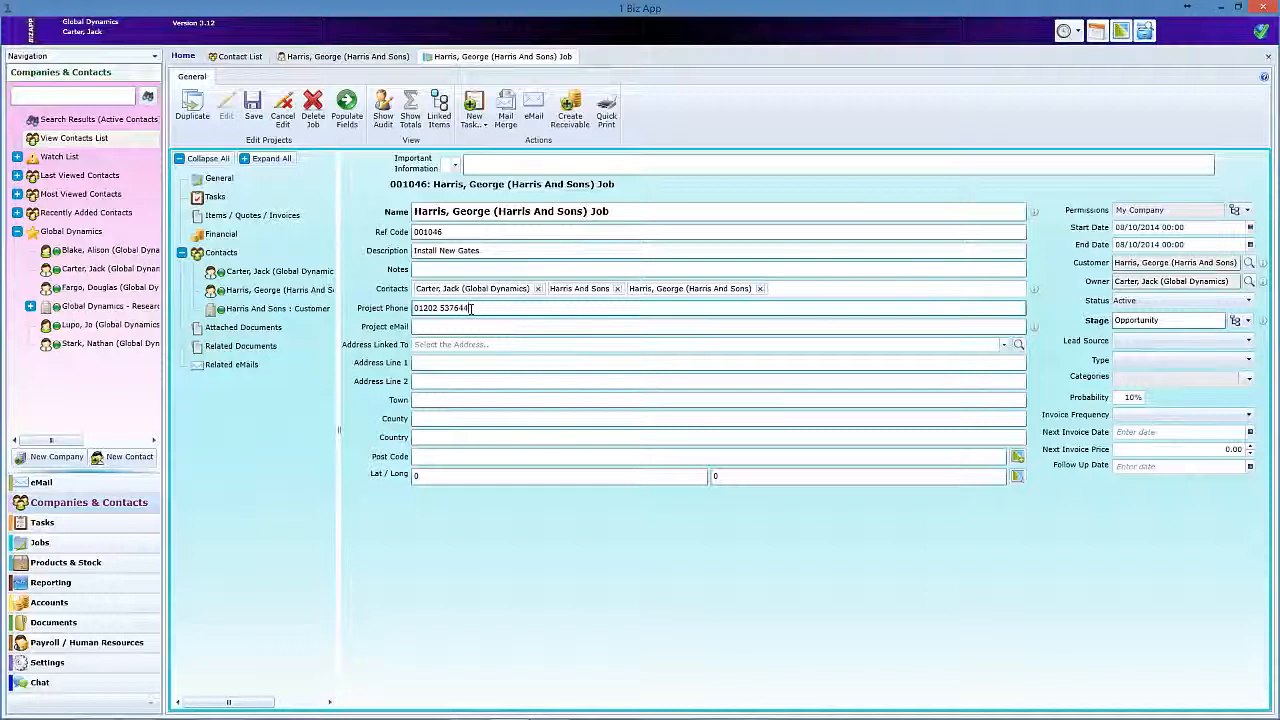
click(481, 326)
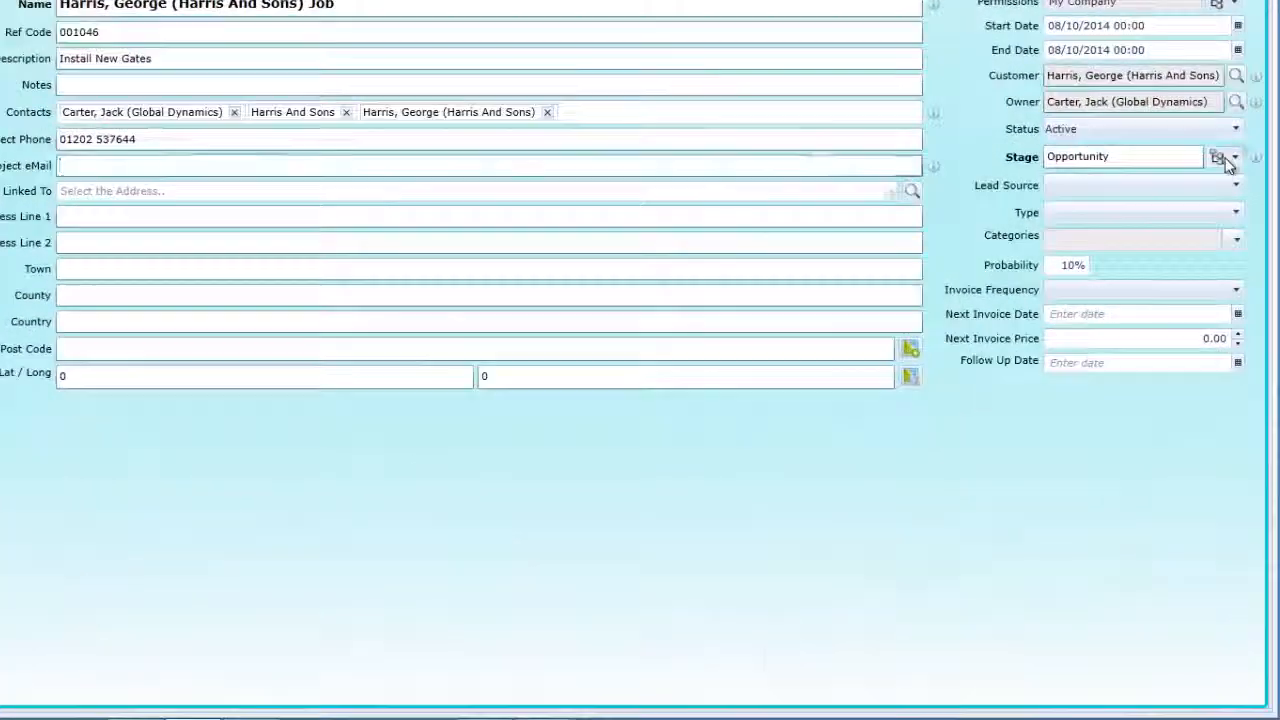
Set the new job's stage to Preparing Quote in the stage workflow.
click(1220, 159)
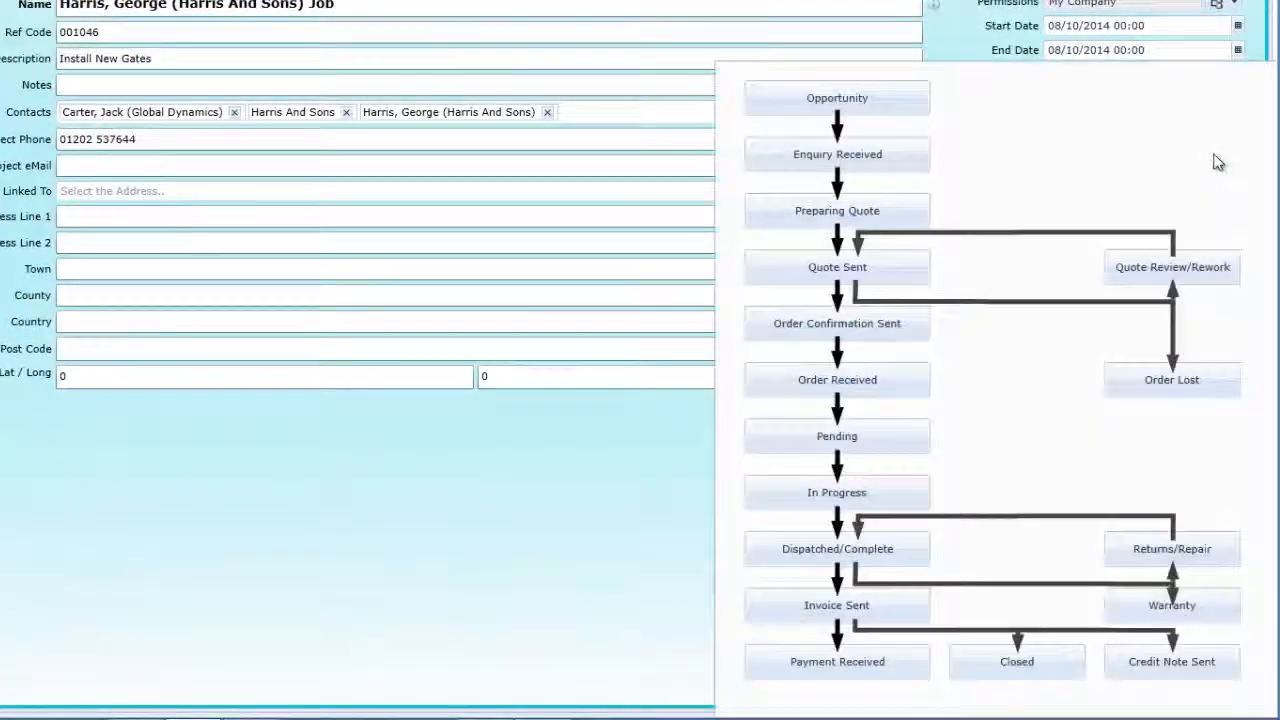
click(851, 220)
click(580, 532)
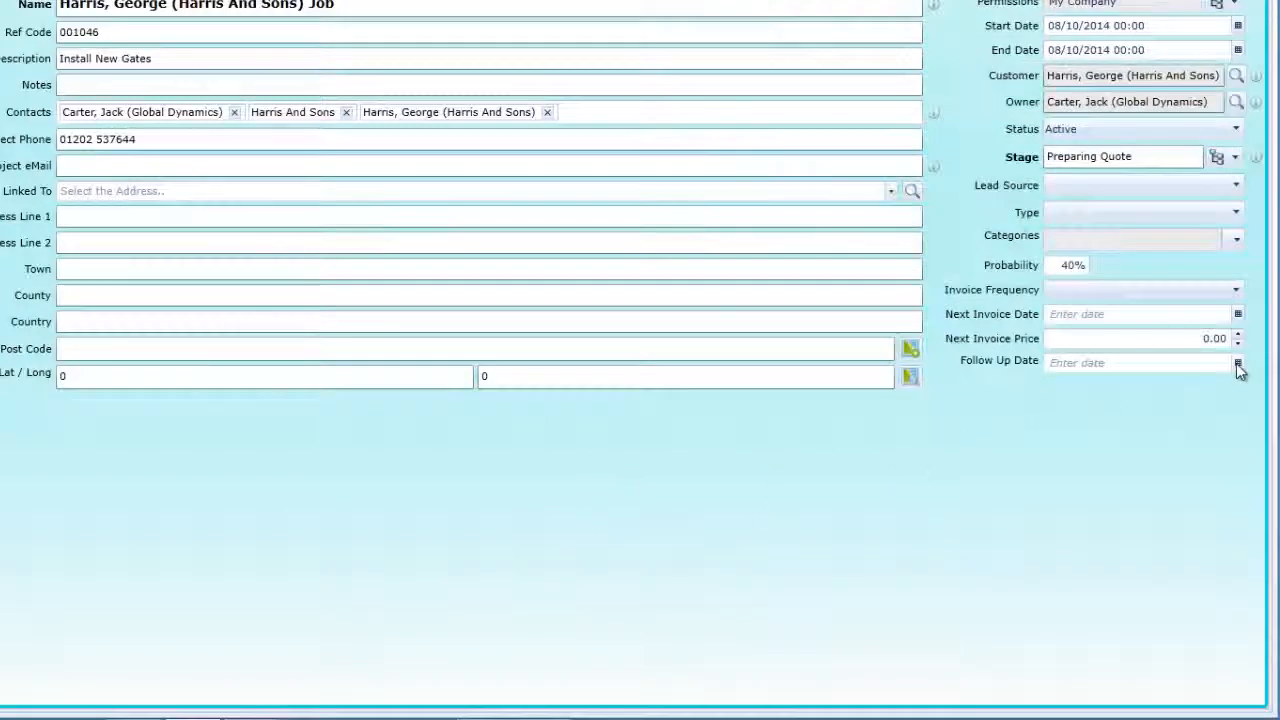
Set the job's Follow Up Date to 10/10/2014 00:00 and save the job.
click(1238, 365)
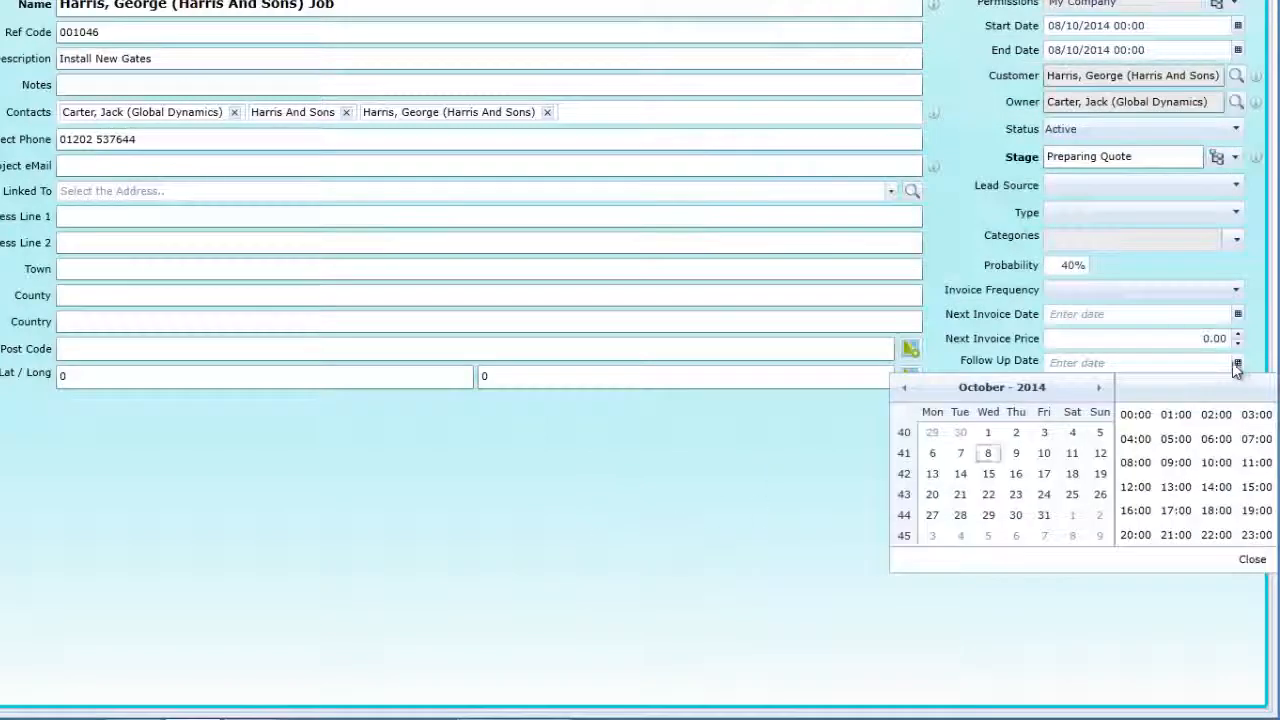
click(1044, 455)
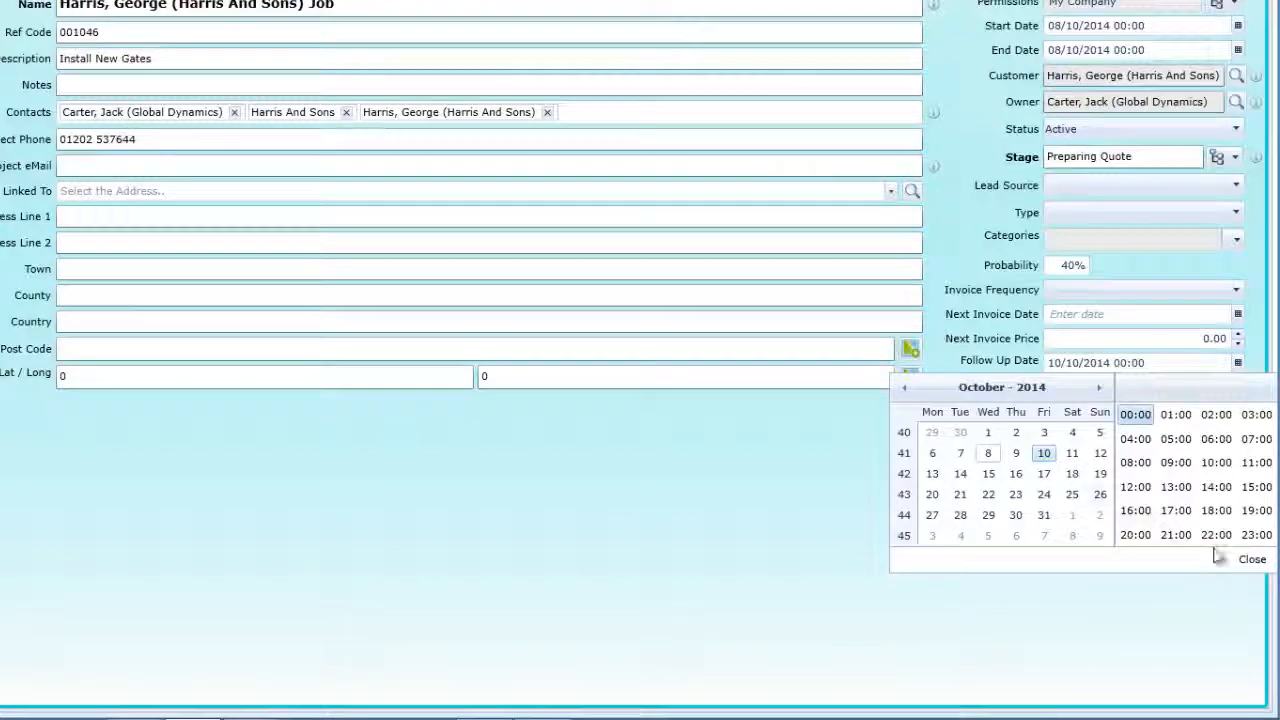
click(1253, 561)
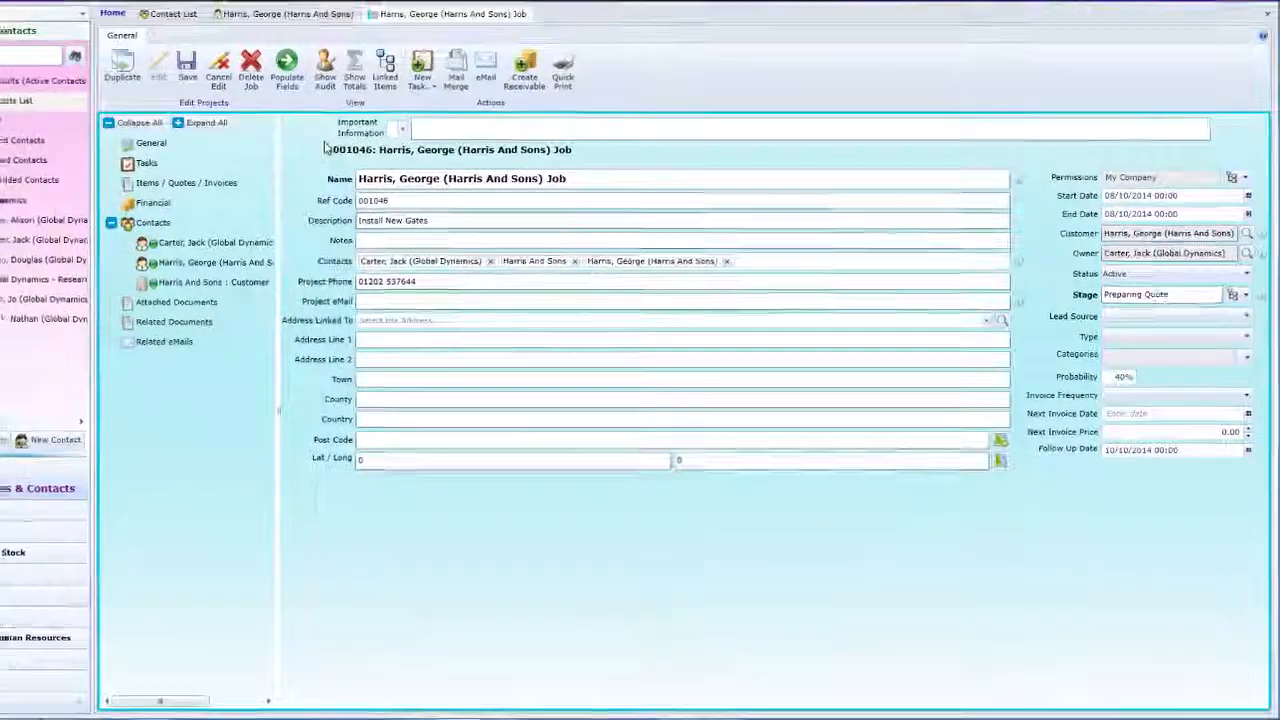
click(186, 70)
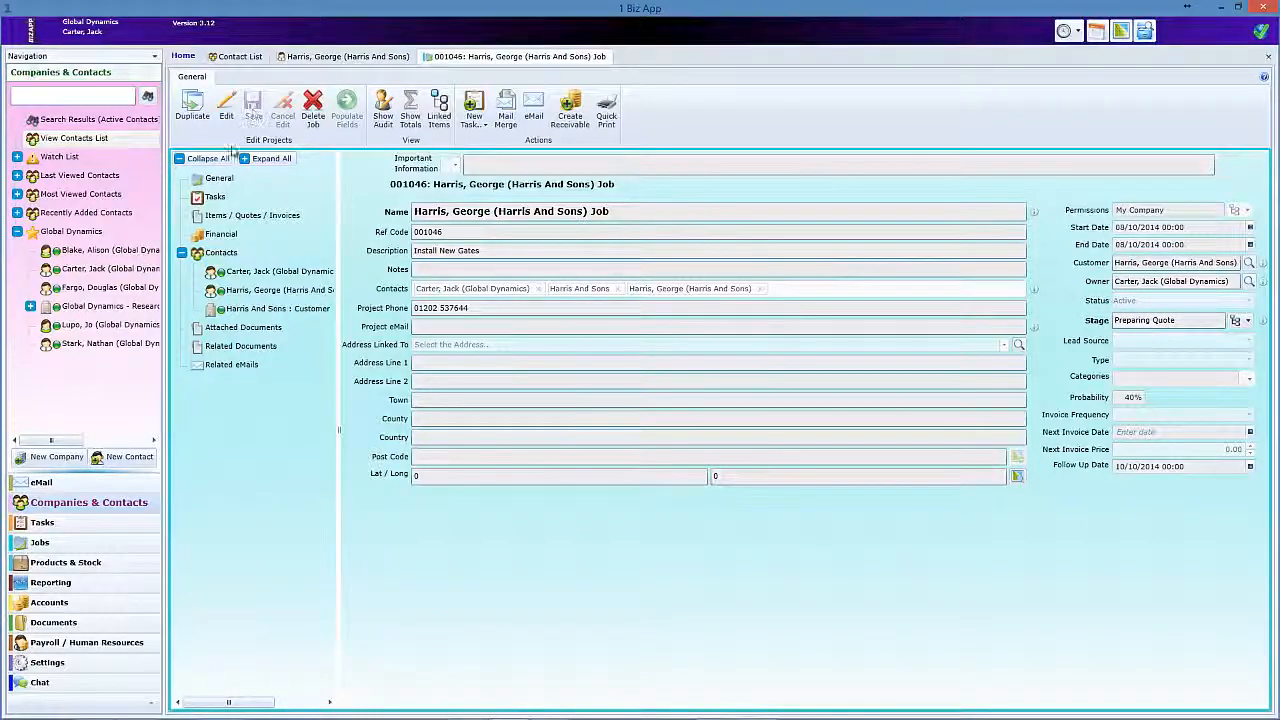
Open the job list and filter it with the To Follow Up view.
click(39, 546)
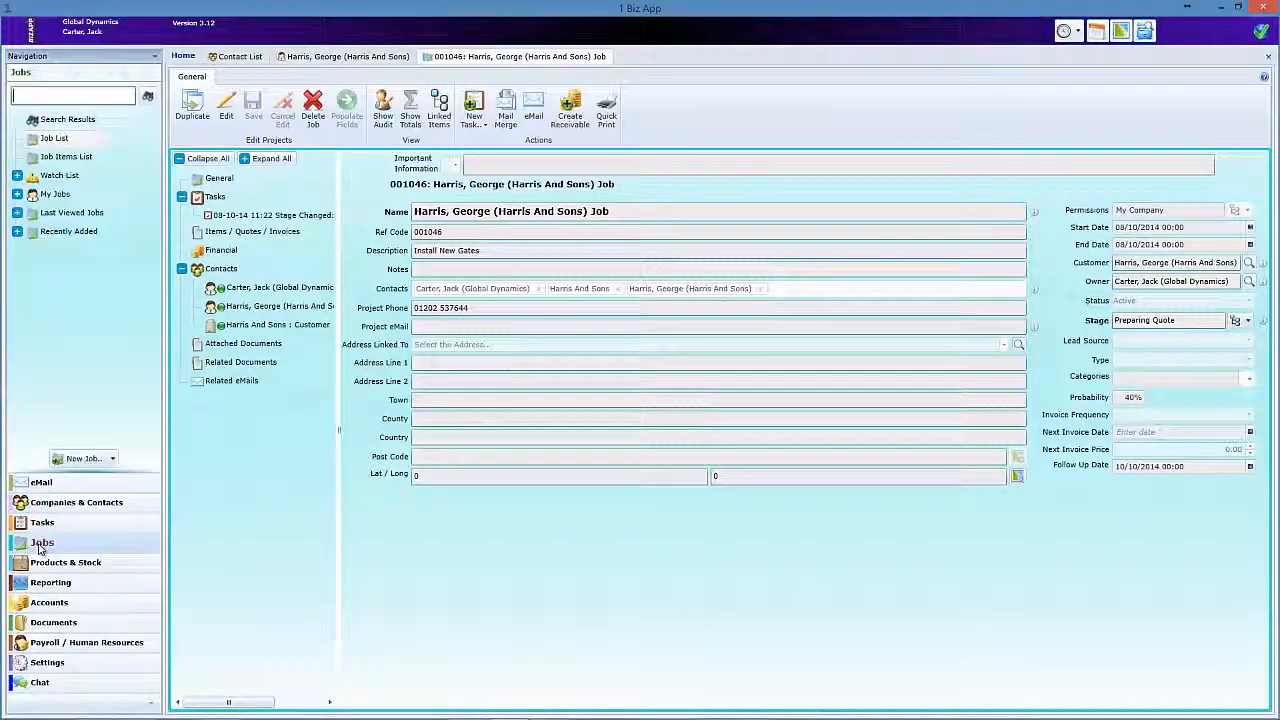
click(50, 140)
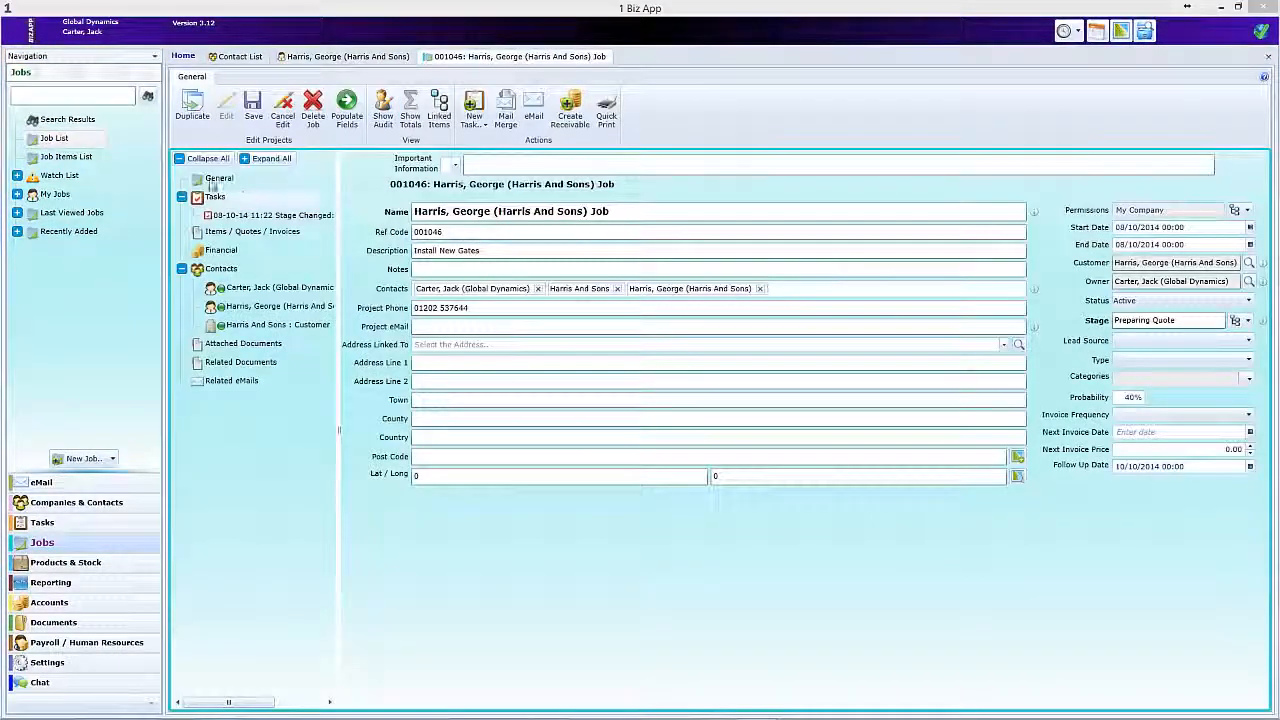
click(42, 142)
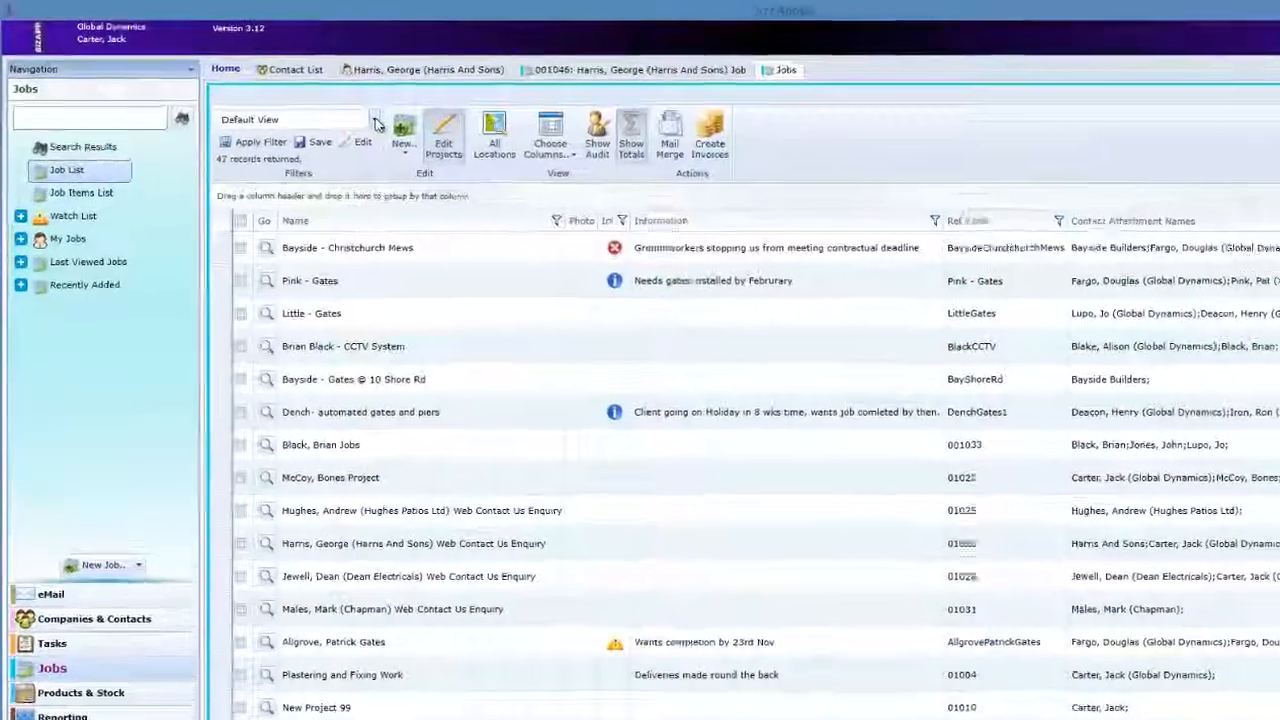
click(304, 99)
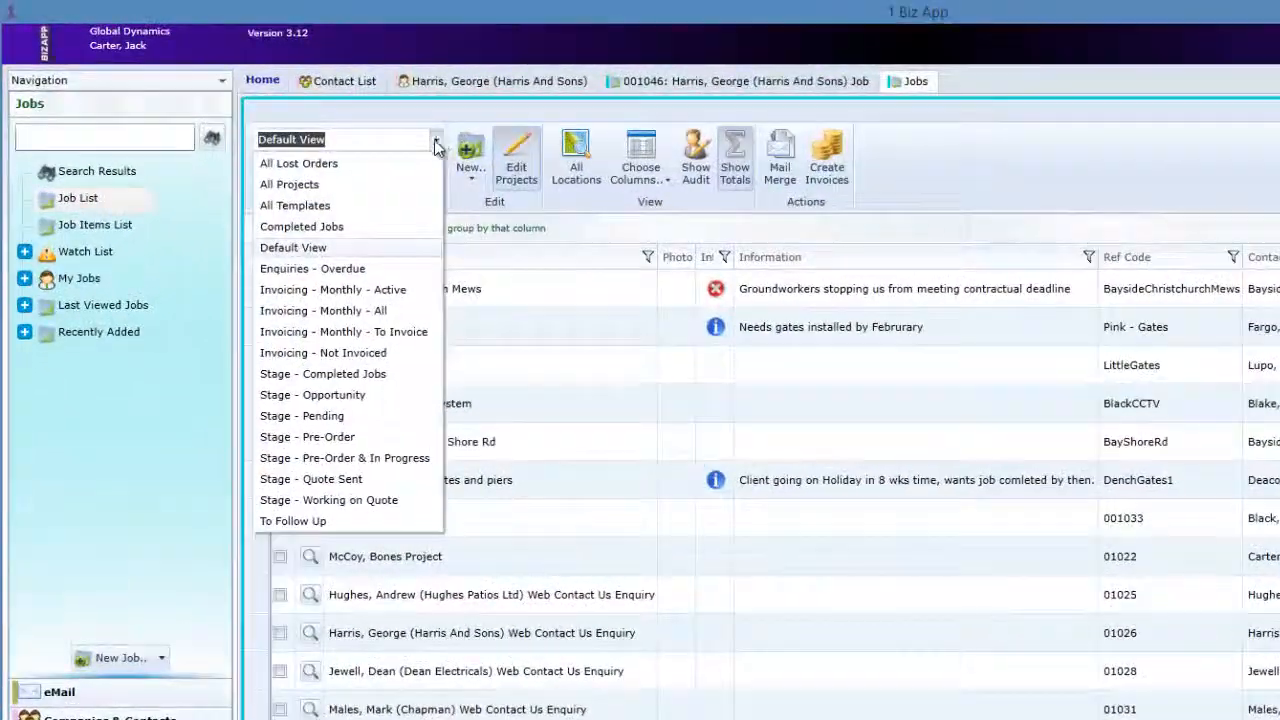
click(321, 521)
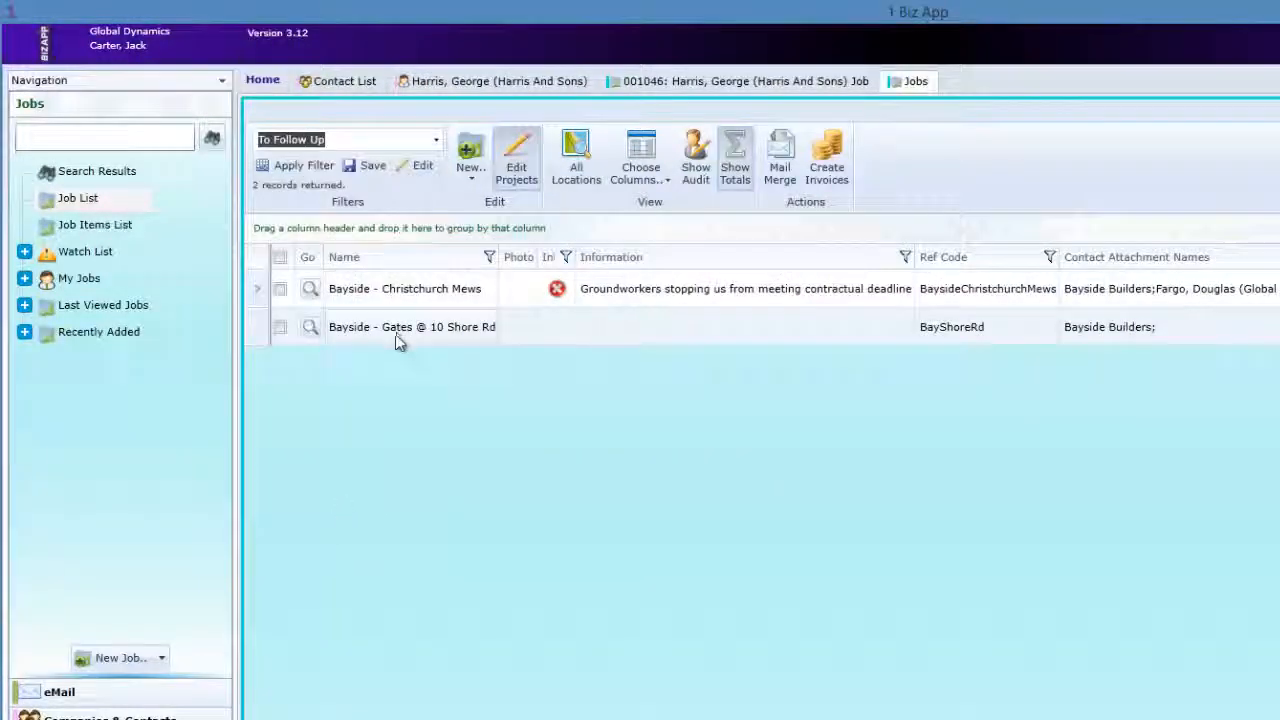
Change the Follow Up Date of the new Harris And Sons job to 08/10/2014 00:00 and save the job.
click(697, 84)
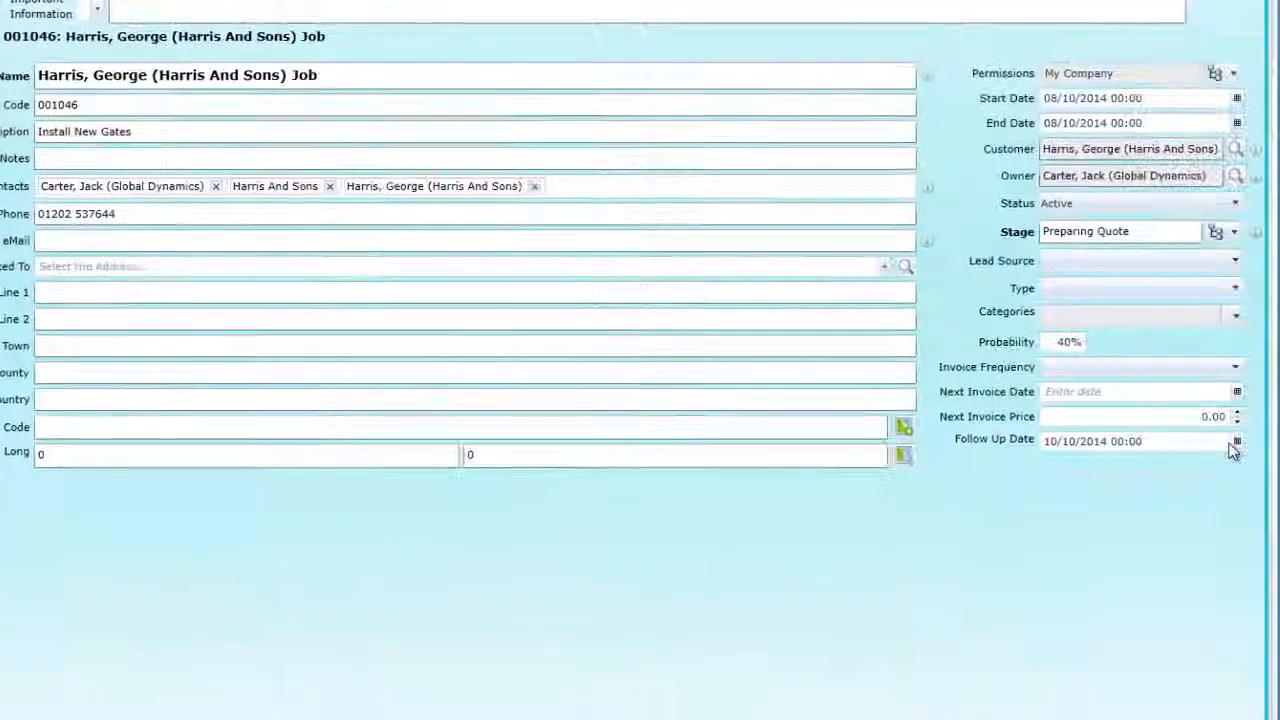
click(1236, 444)
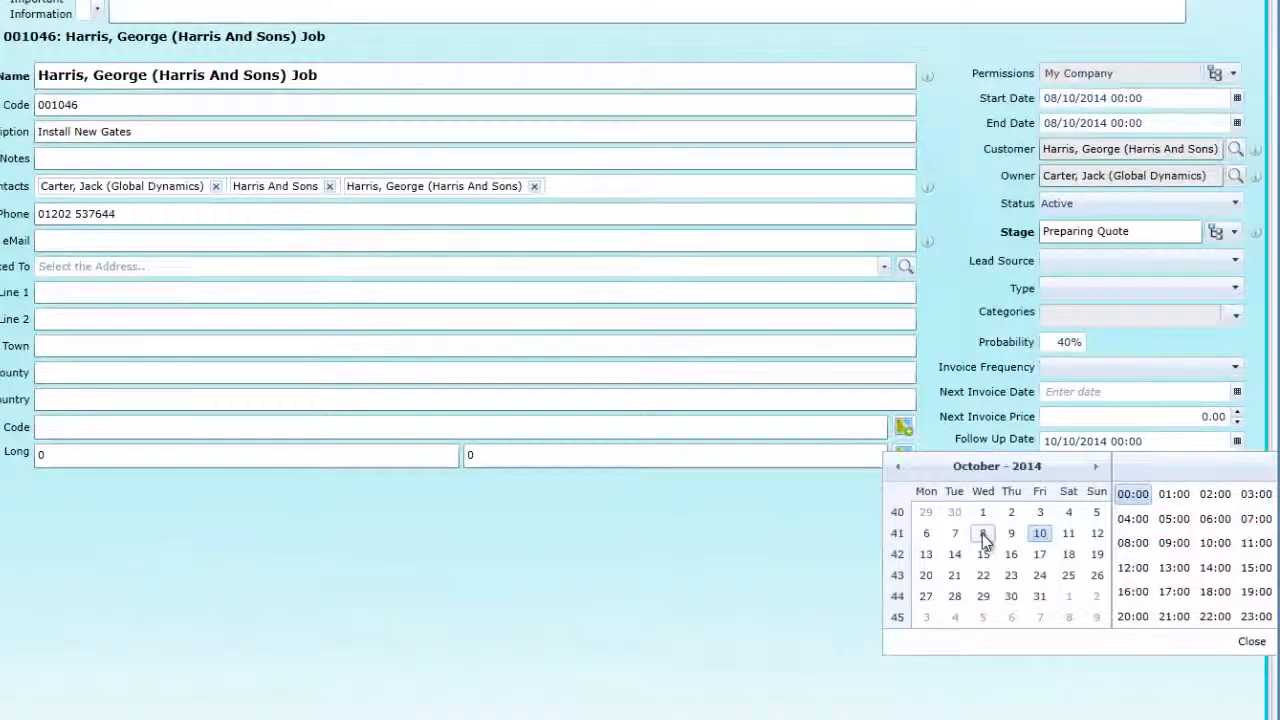
click(1251, 645)
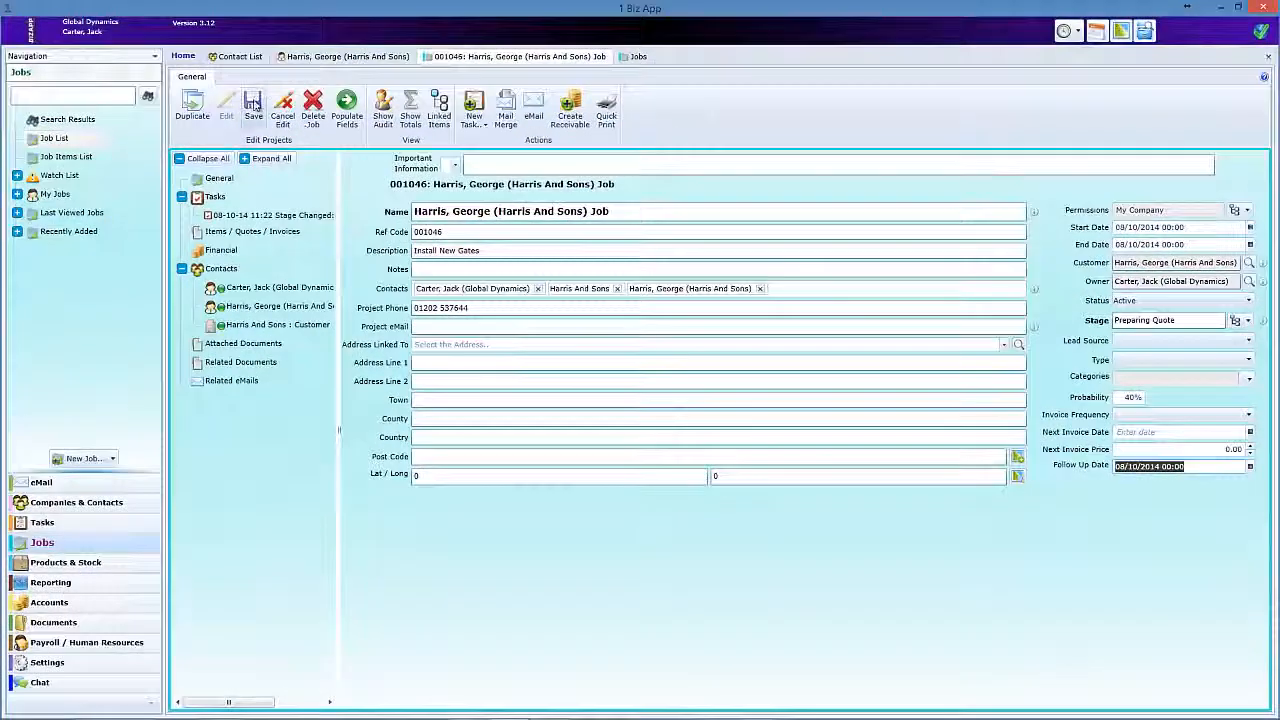
click(285, 106)
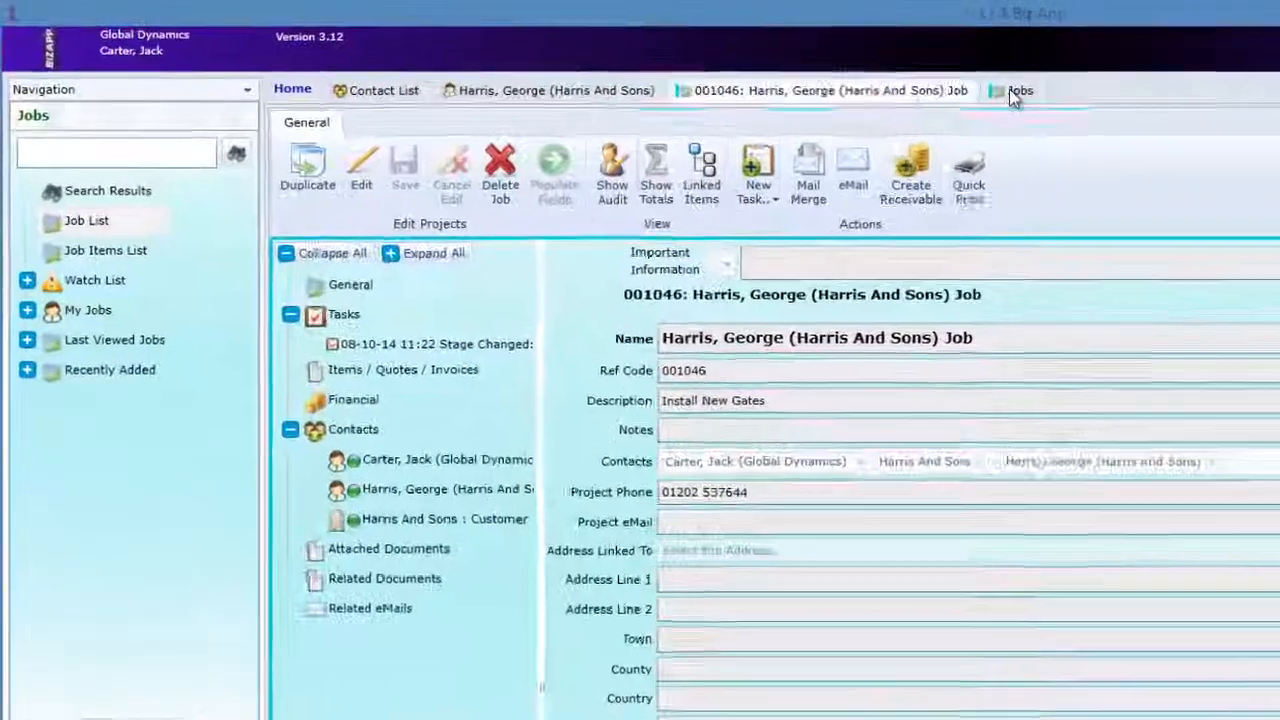
Reapply the To Follow Up filter to the job list and open the Harris And Sons job's items, quotes and invoices.
click(636, 56)
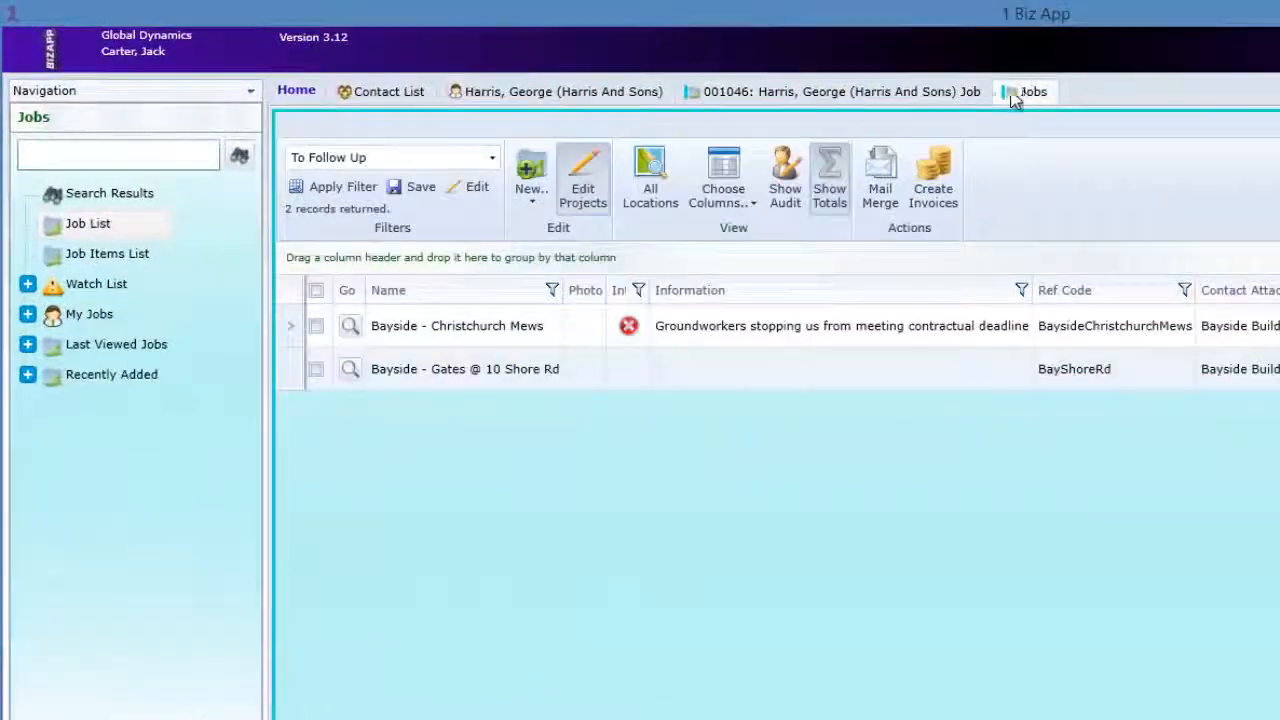
click(350, 187)
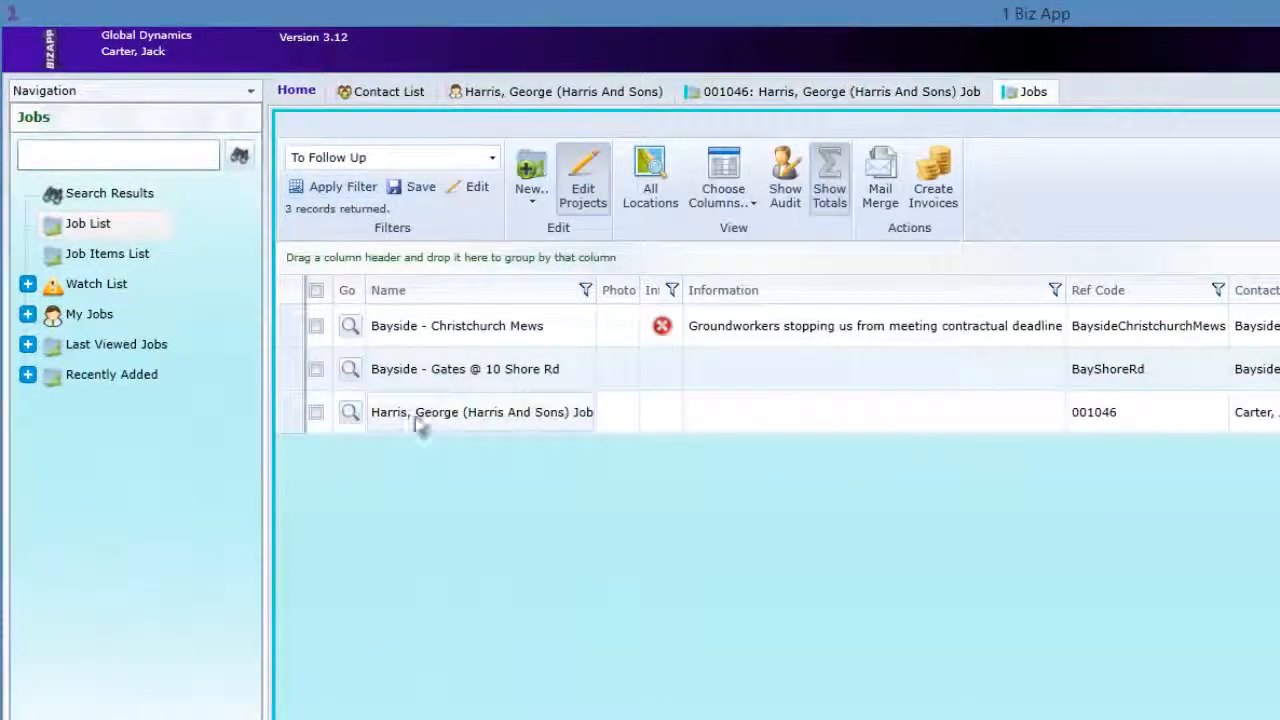
click(348, 415)
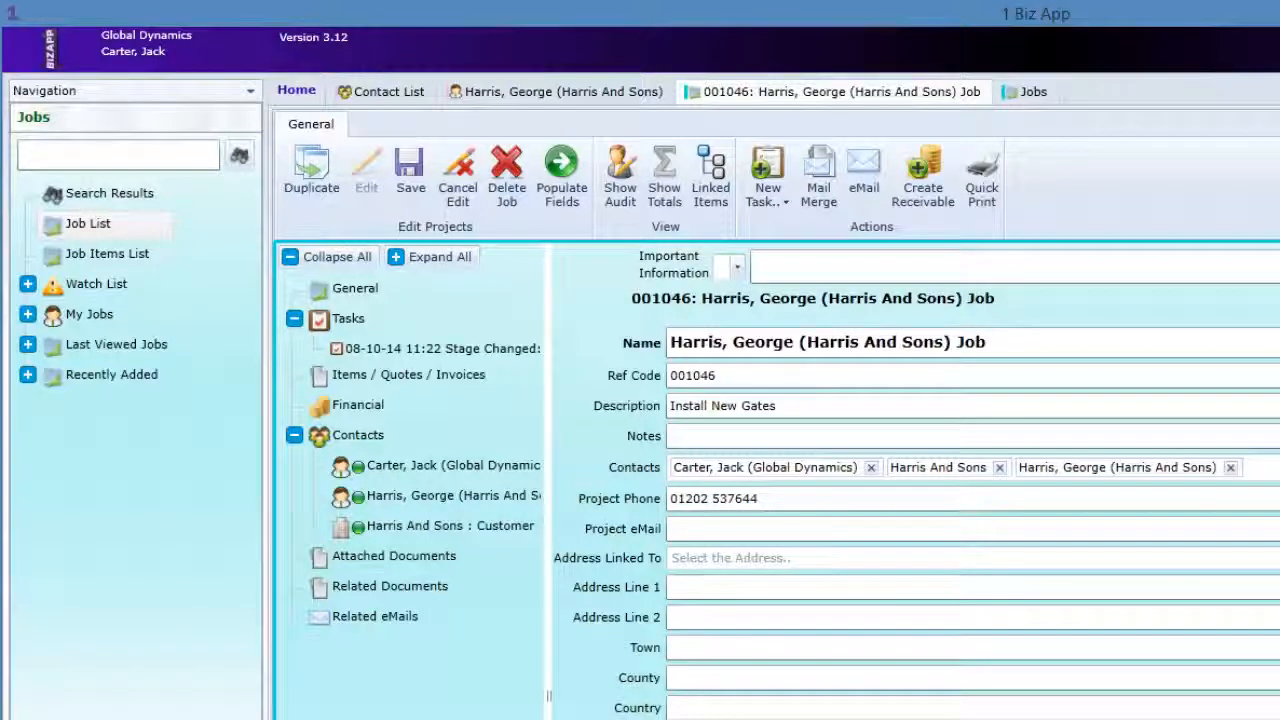
click(398, 384)
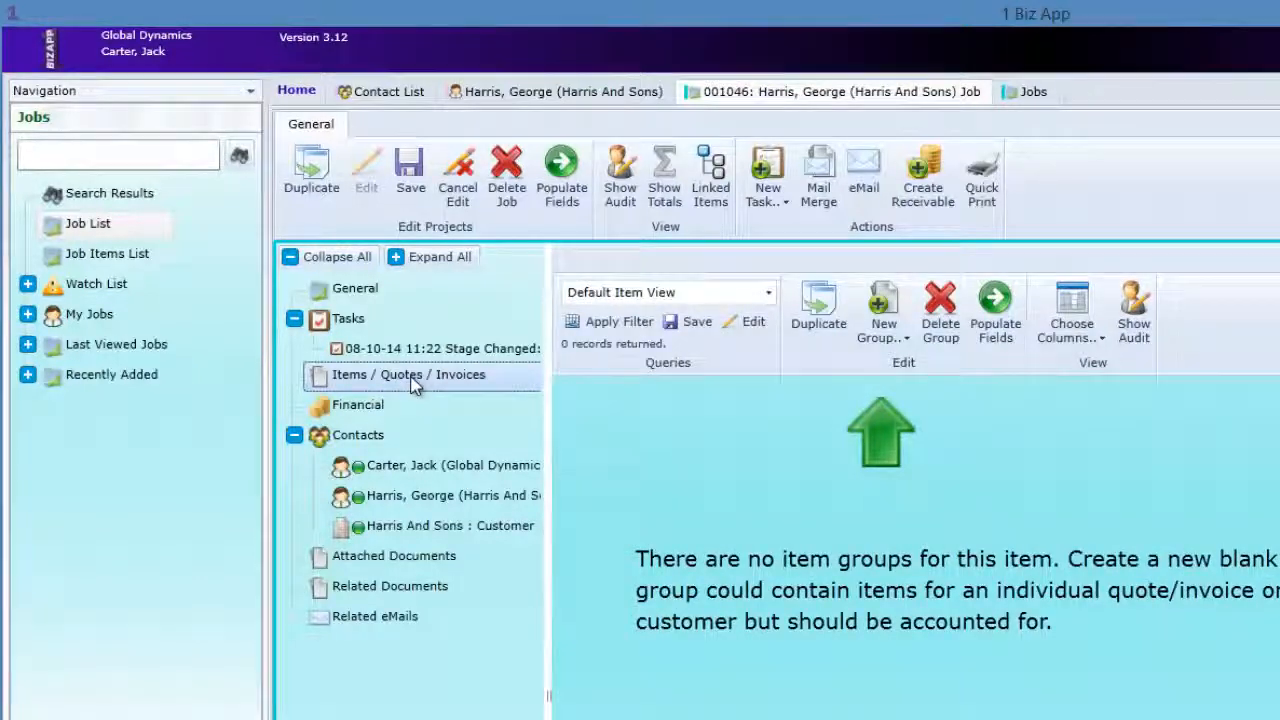
Add the Standard Double Above Ground Gate Install item group to the Harris And Sons job and open the group's items.
click(358, 291)
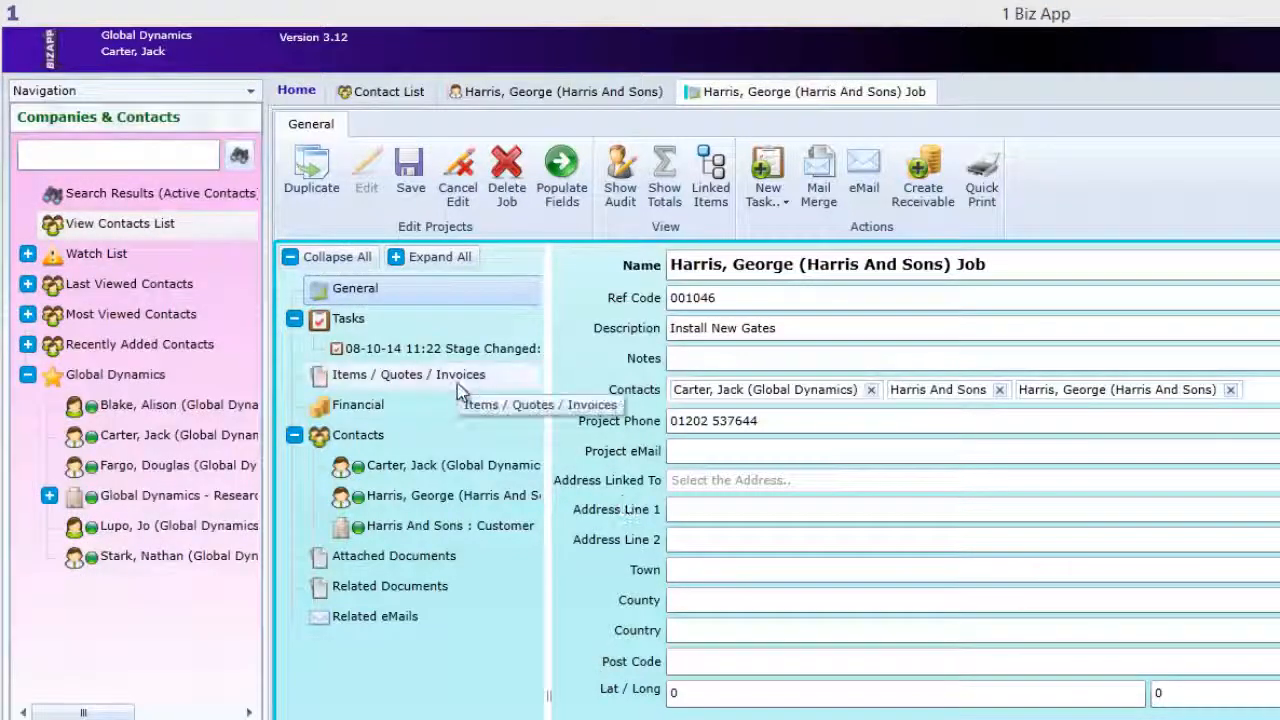
click(457, 383)
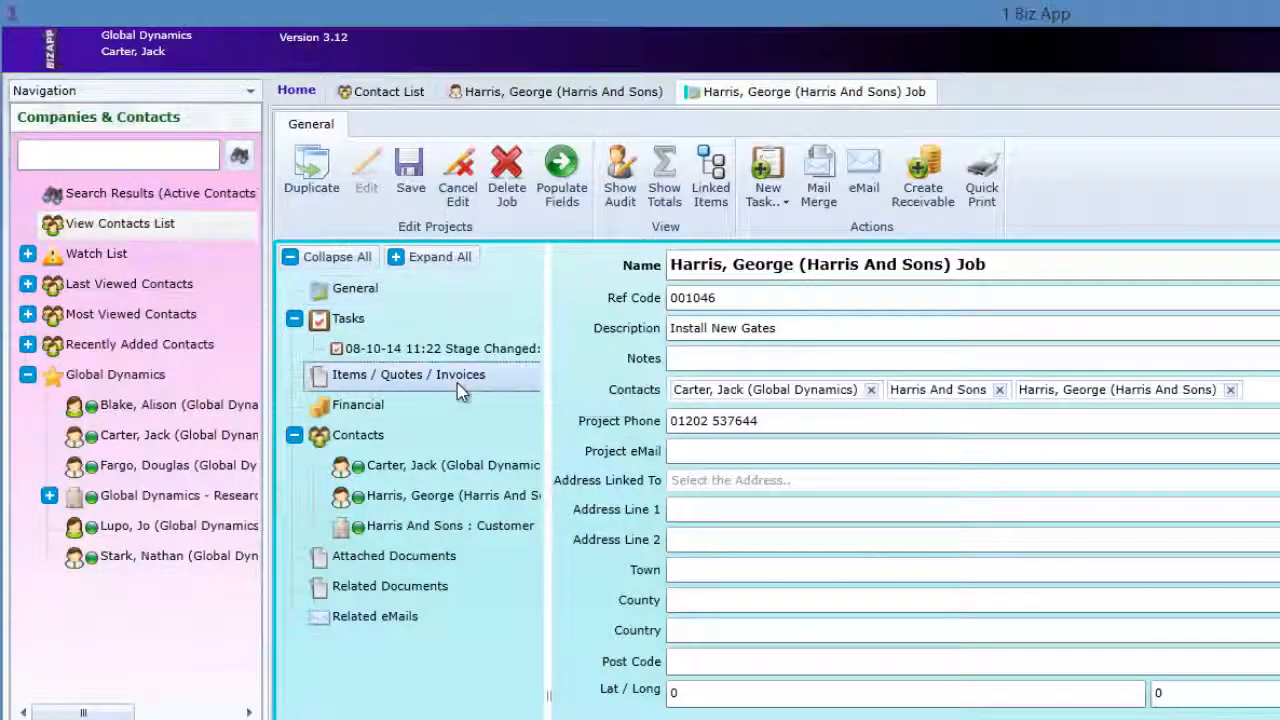
click(884, 322)
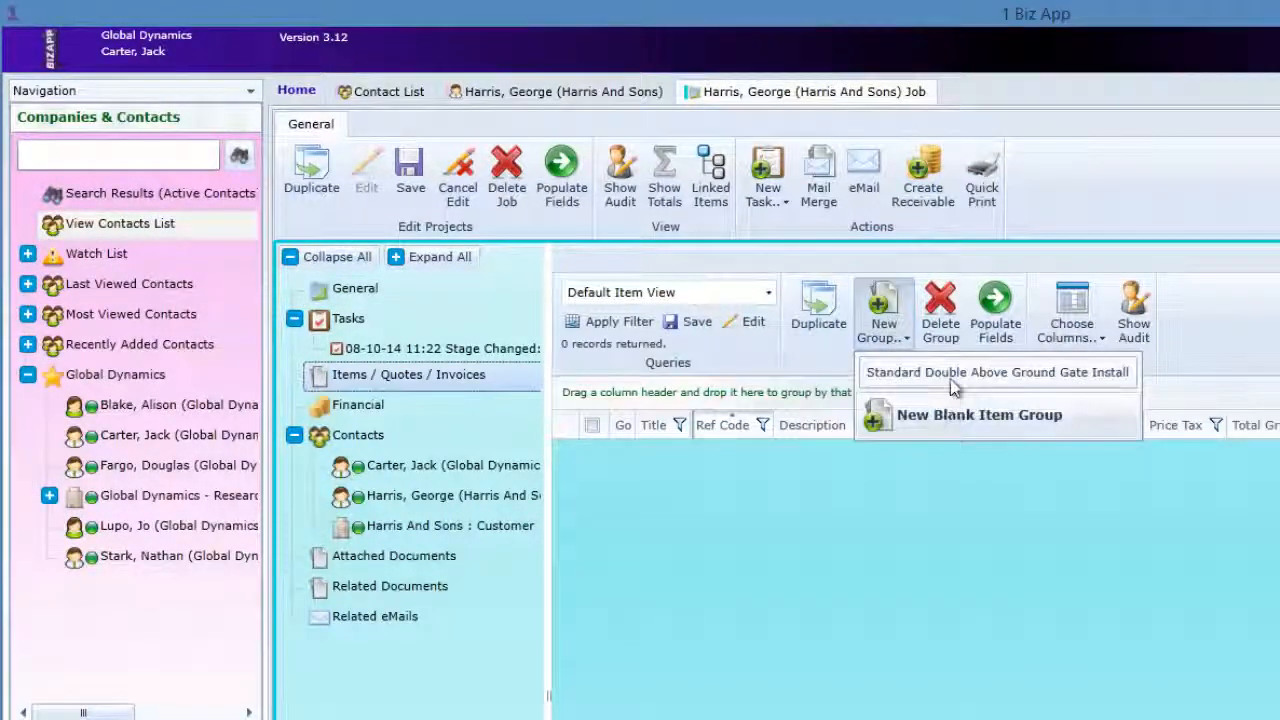
click(953, 387)
click(1081, 659)
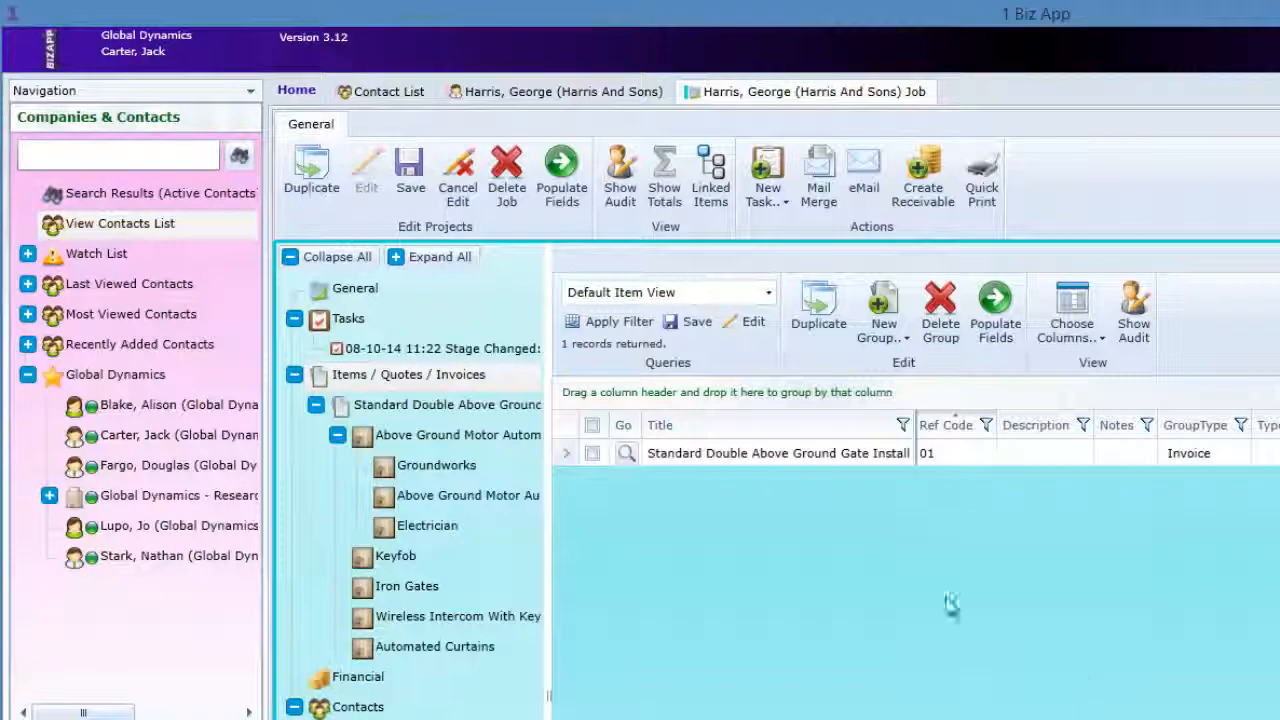
click(627, 455)
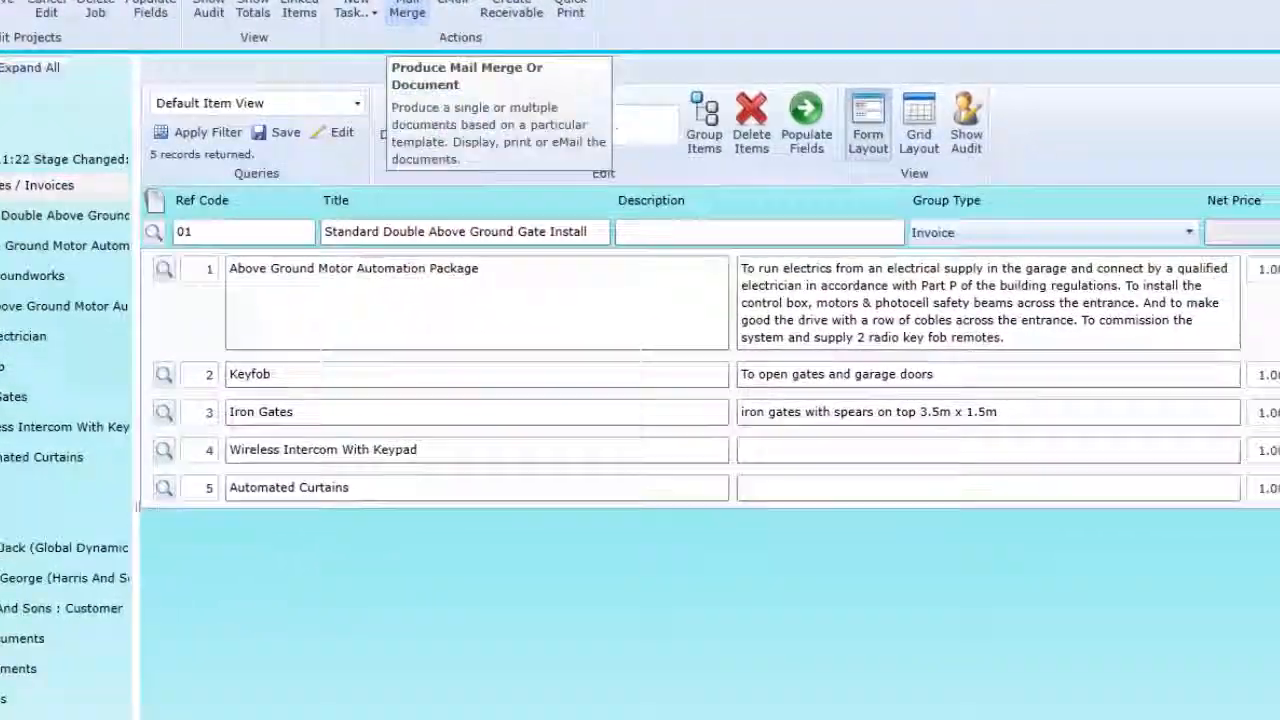
Create an on-screen mail merge document from the Quotation template for the individual customer contact at Harris And Sons.
click(818, 175)
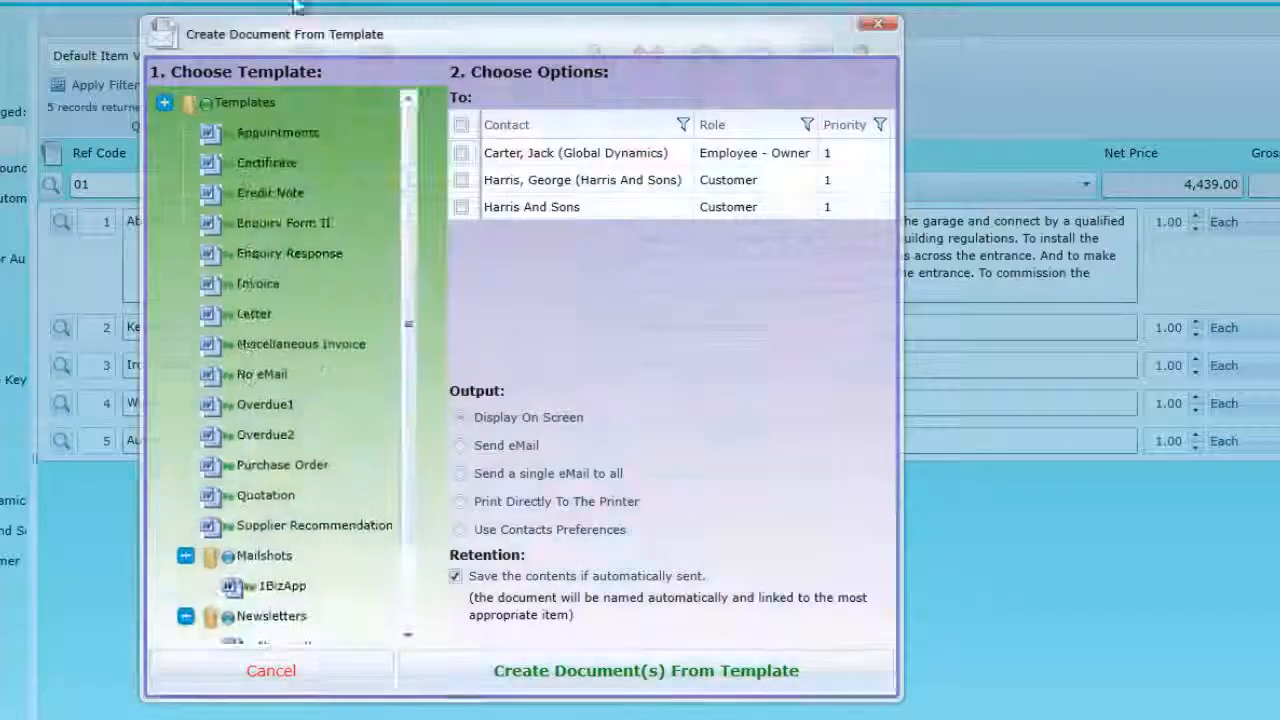
click(250, 495)
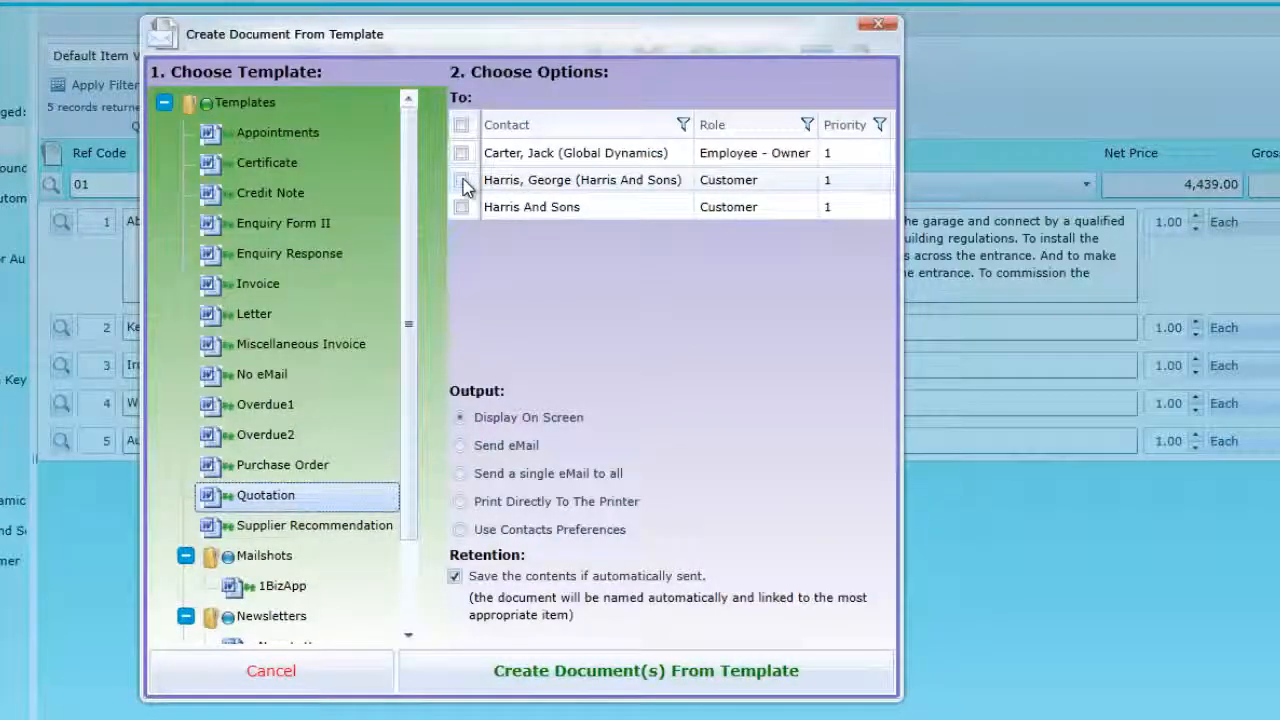
click(462, 181)
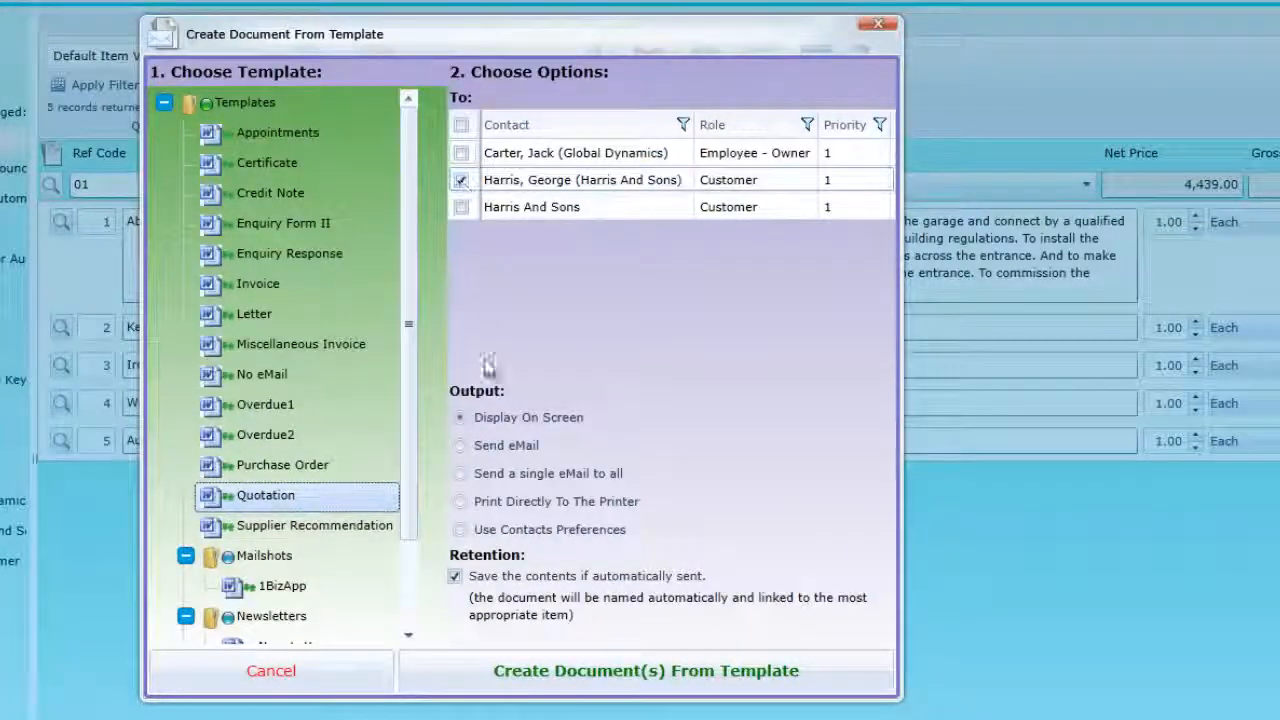
click(598, 676)
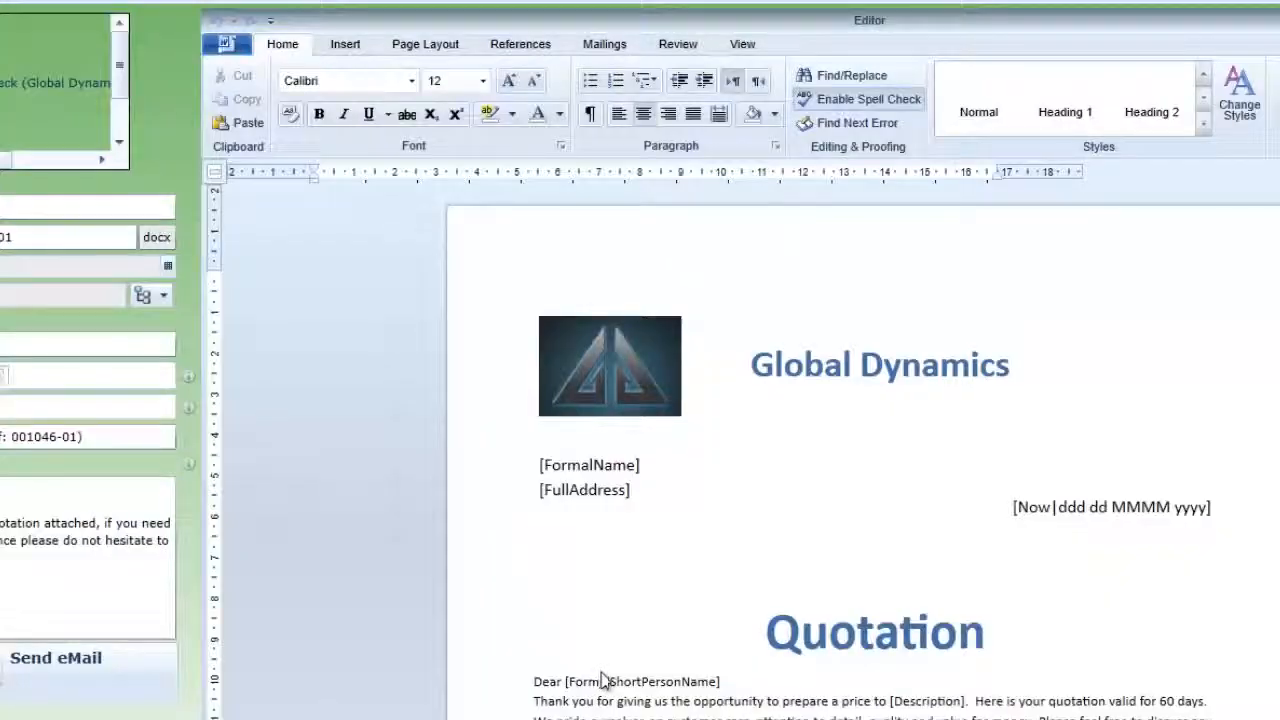
Review the merged quotation and e-mail it to Harris And Sons as an attachment.
click(575, 708)
scroll(575, 708, down, 8)
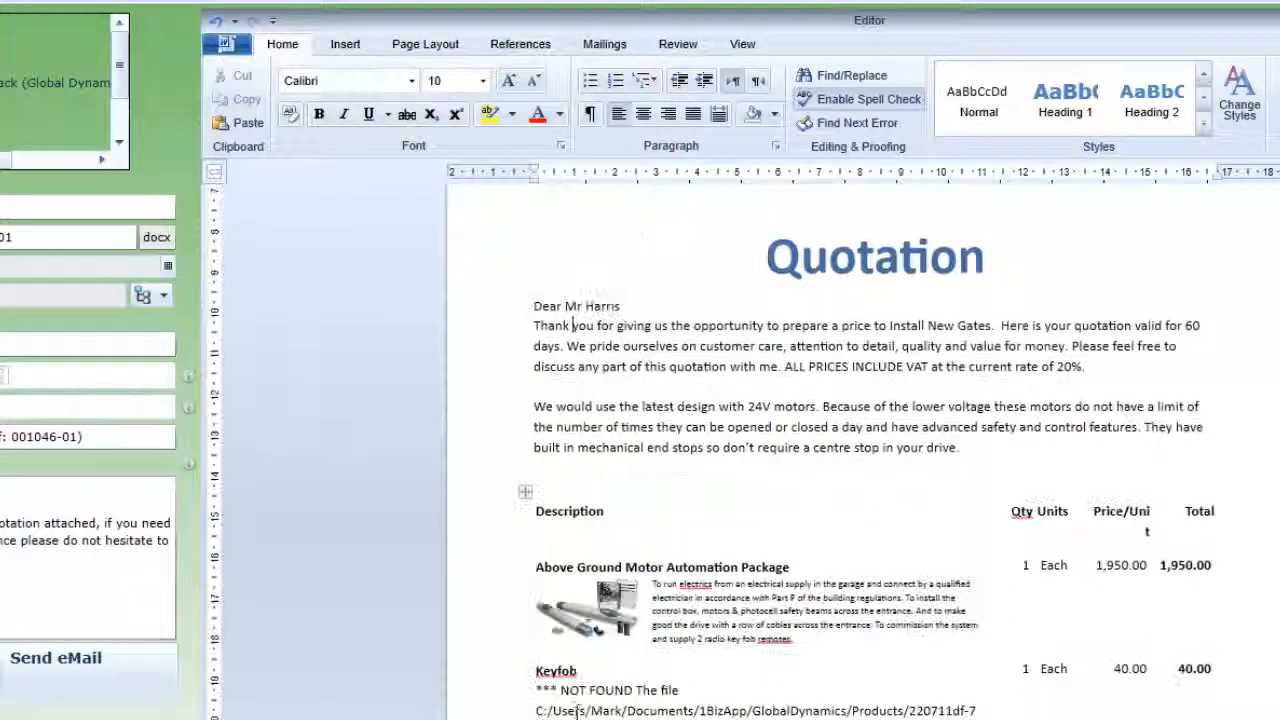
scroll(577, 710, up, 8)
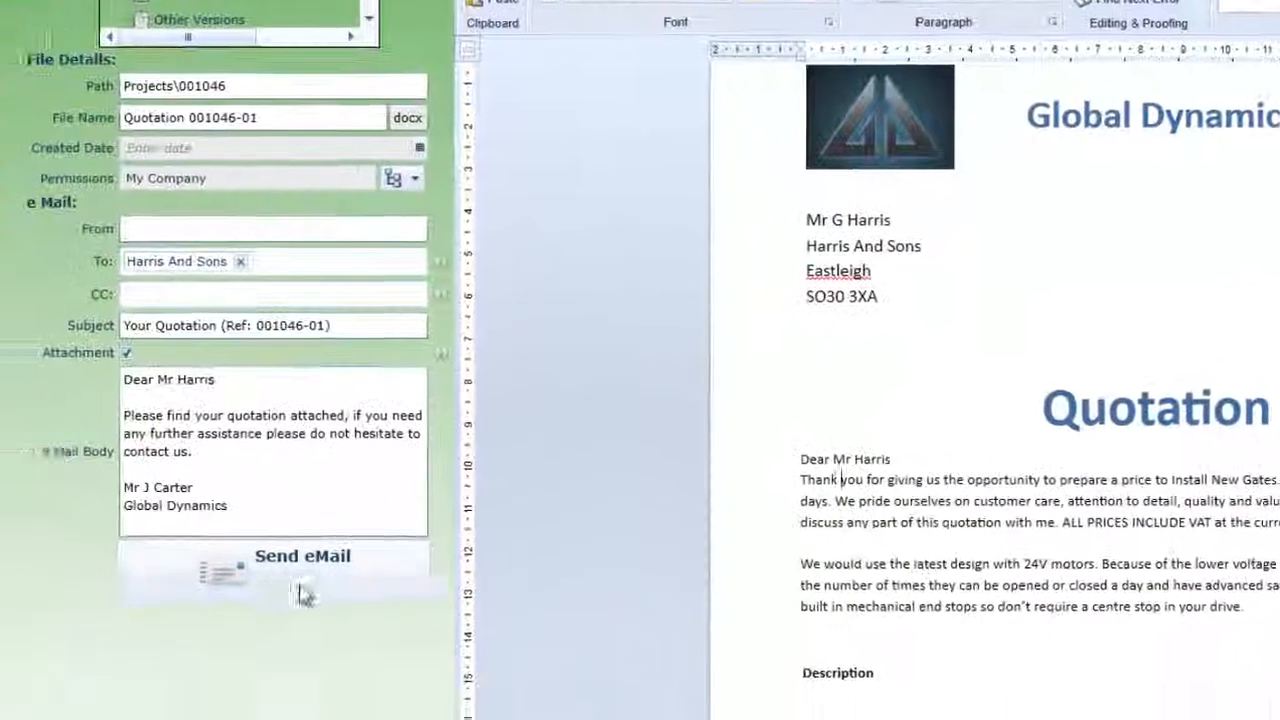
click(305, 595)
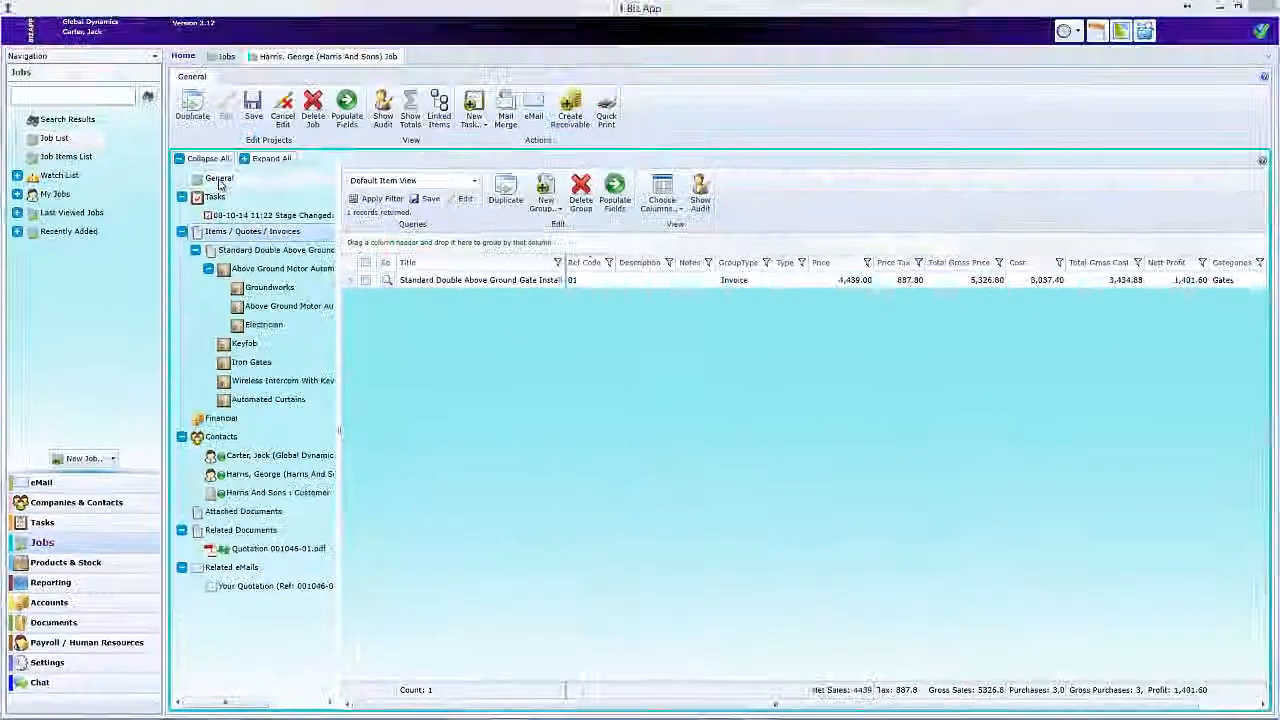
Change the stage of the Harris And Sons job to Quote Sent in its general details.
click(220, 183)
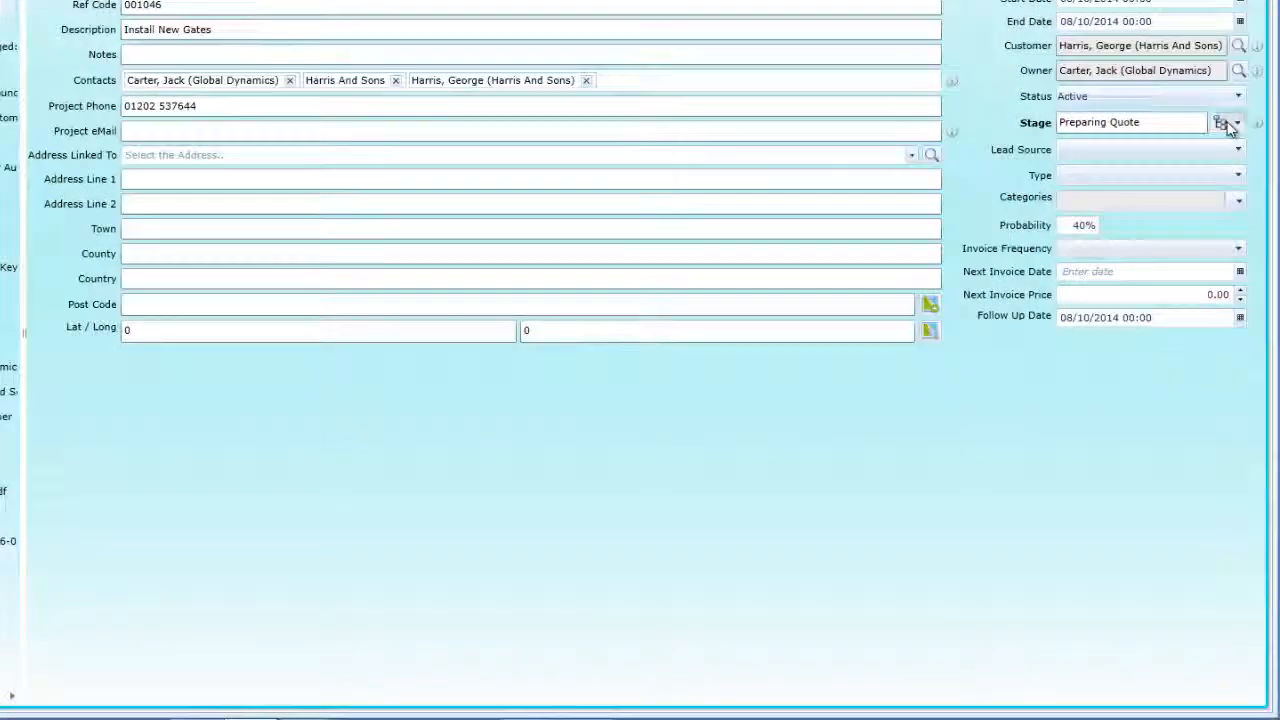
click(1221, 122)
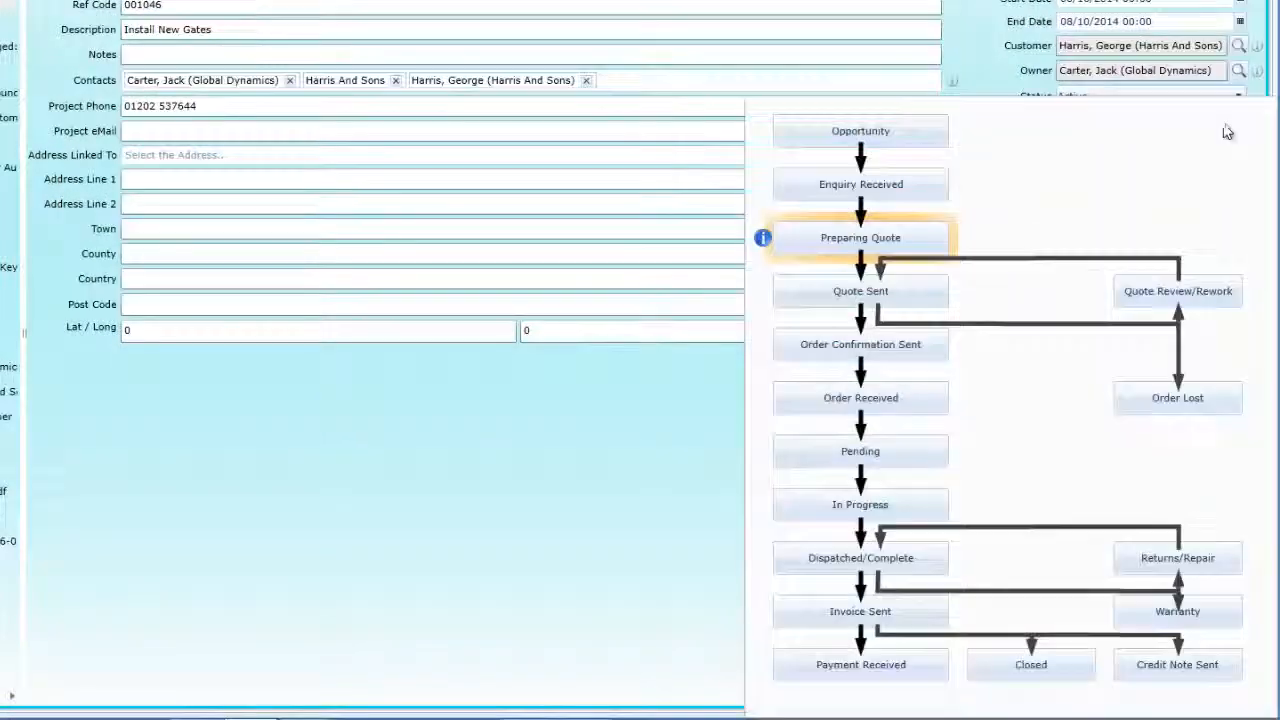
click(874, 291)
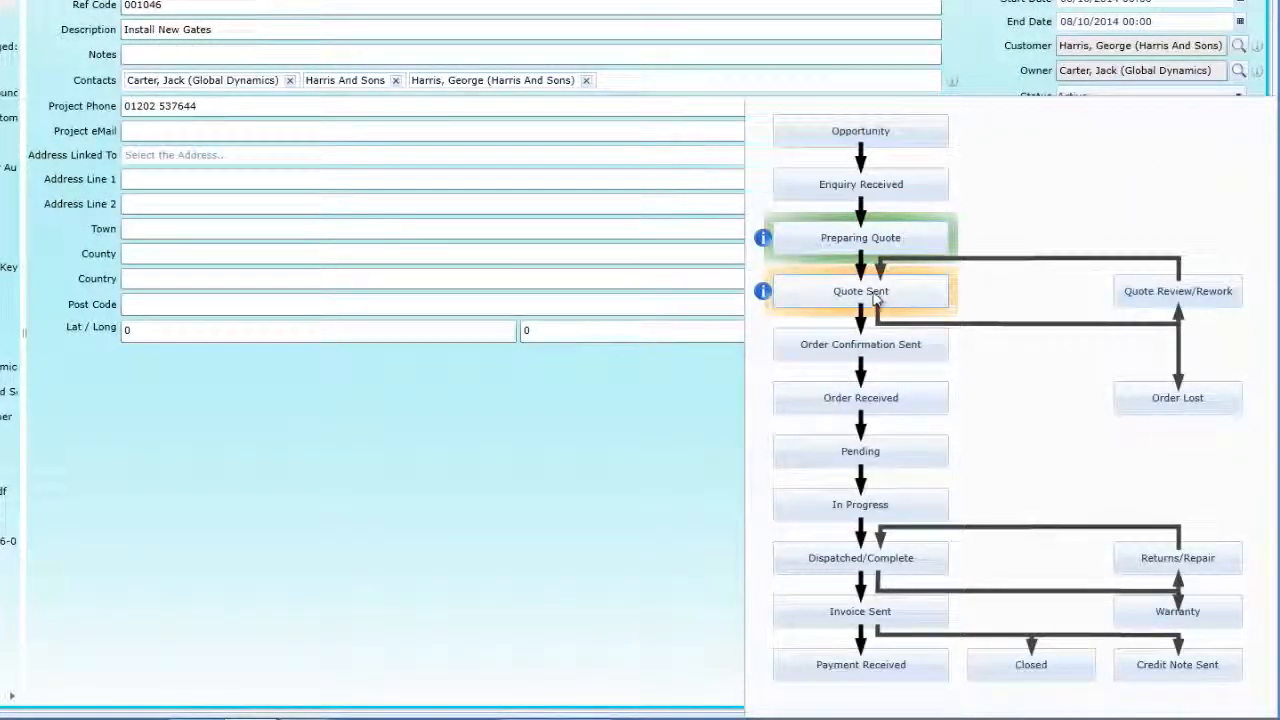
click(708, 408)
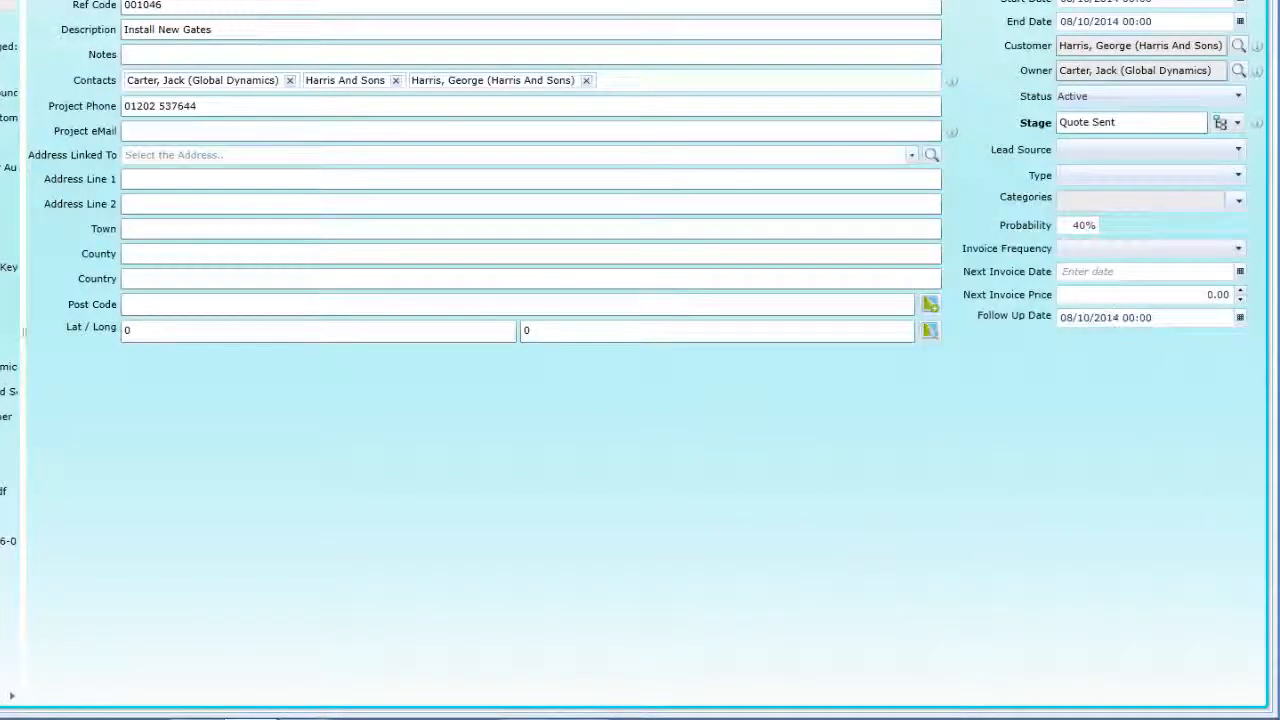
Set the job's Follow Up Date to 13/10/2014 00:00.
click(1240, 319)
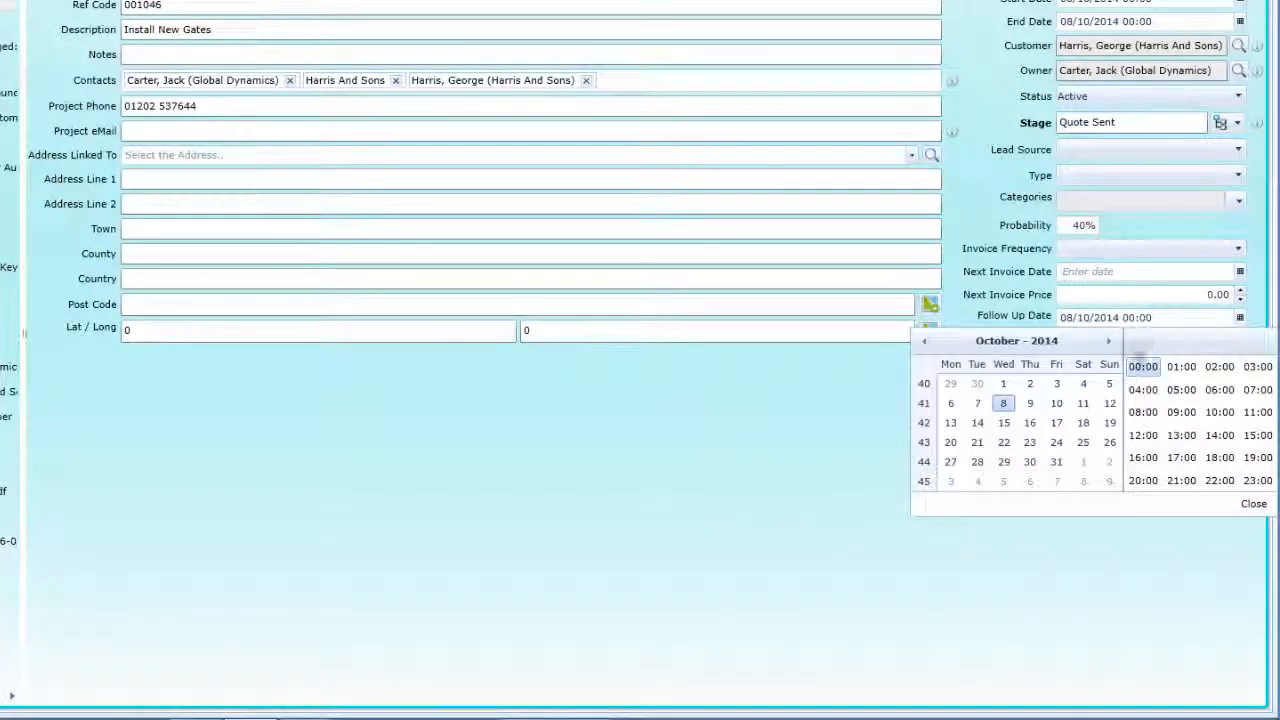
click(950, 422)
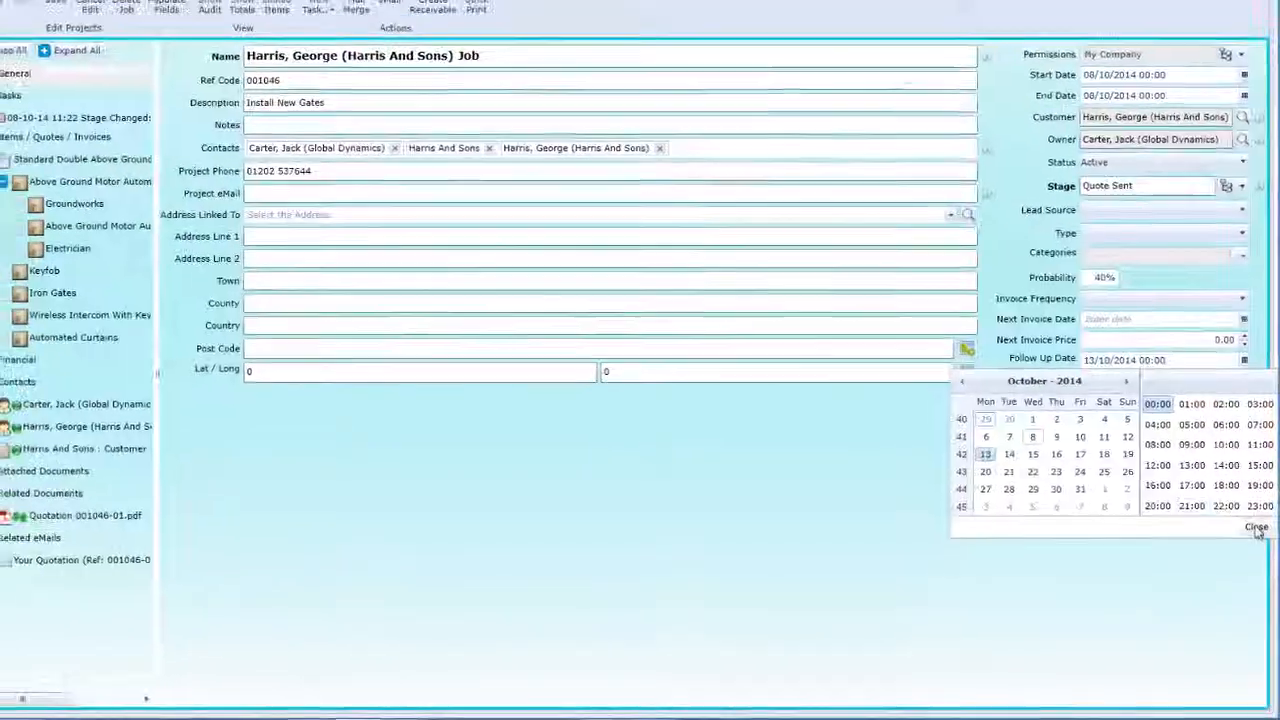
click(1255, 515)
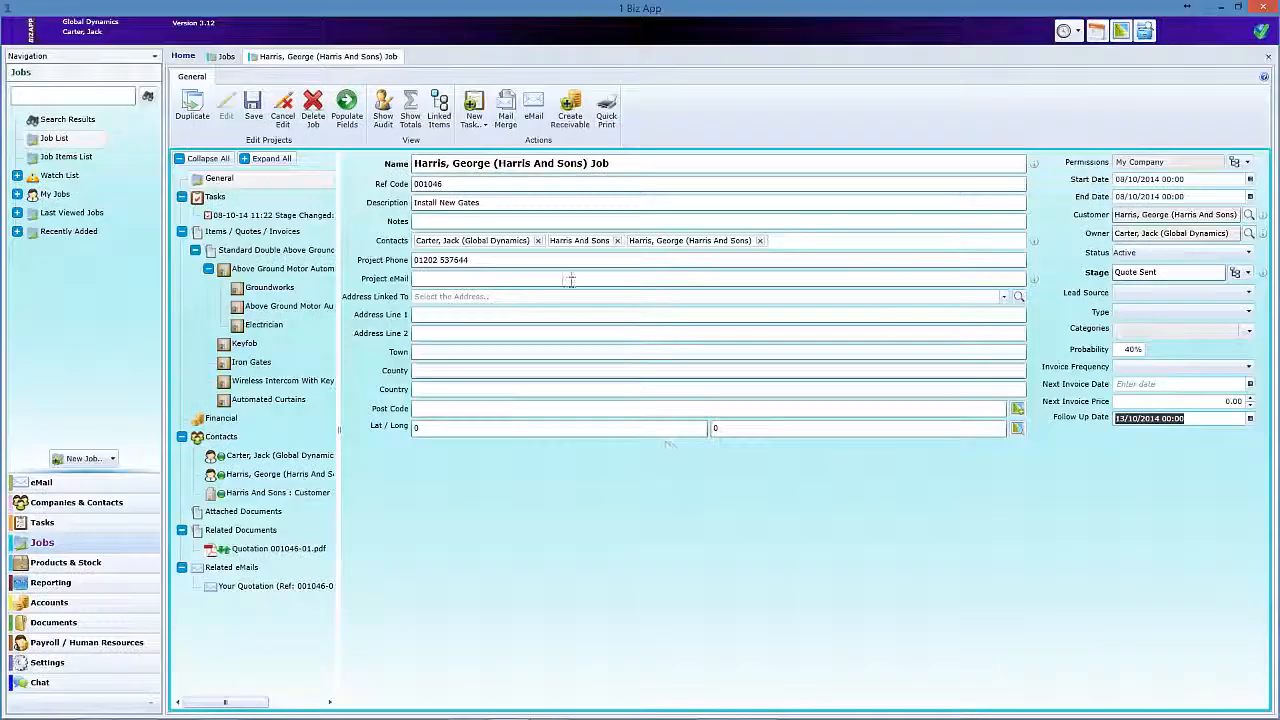
Save the job and reapply the To Follow Up filter to the job list.
click(254, 108)
click(224, 57)
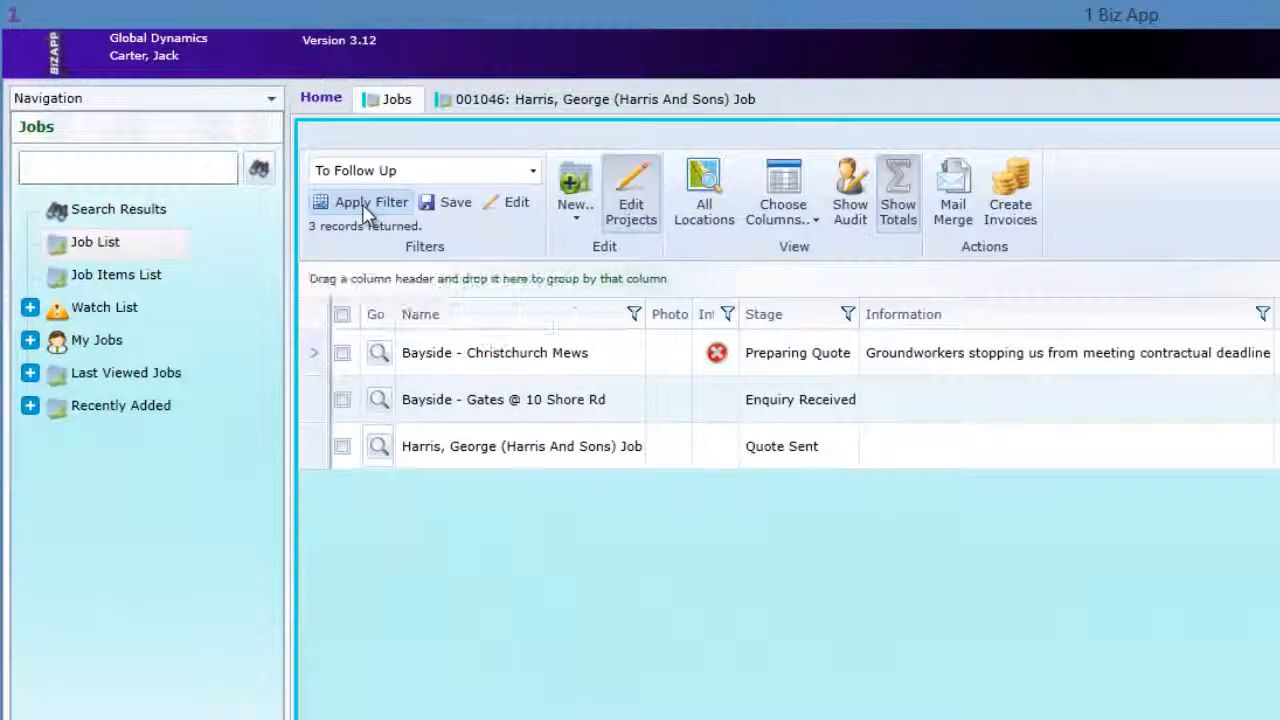
click(368, 204)
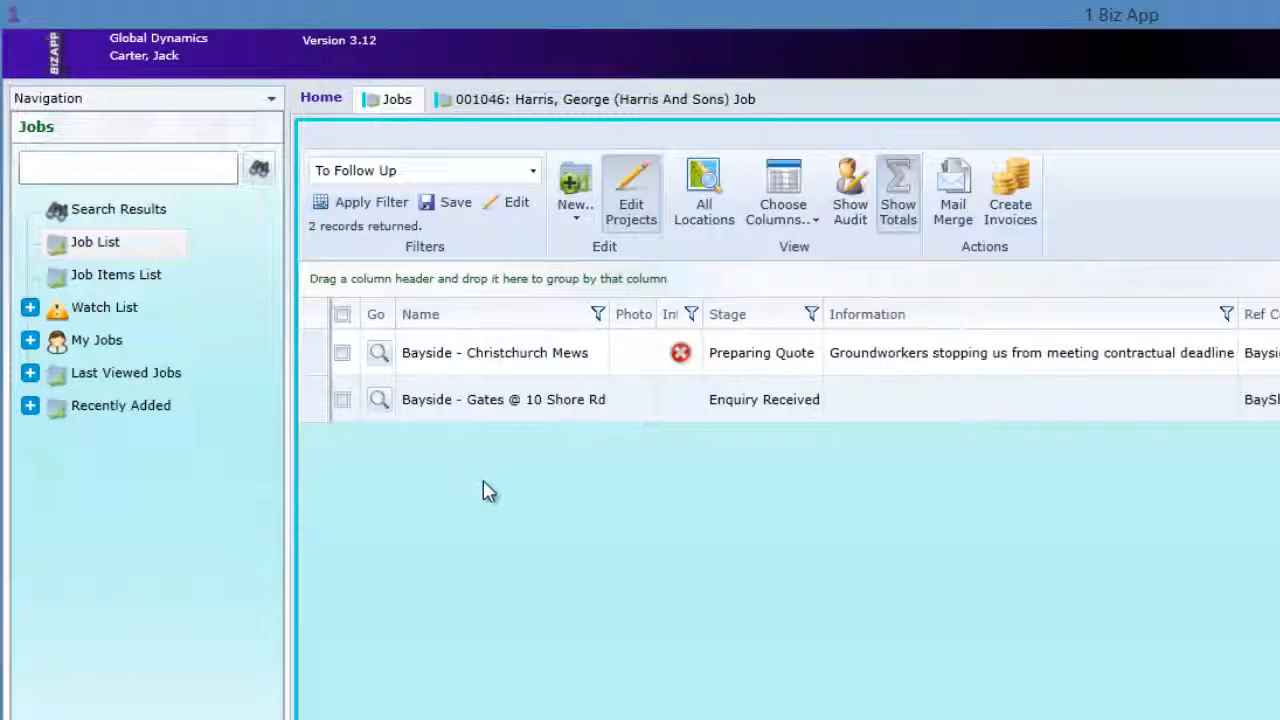